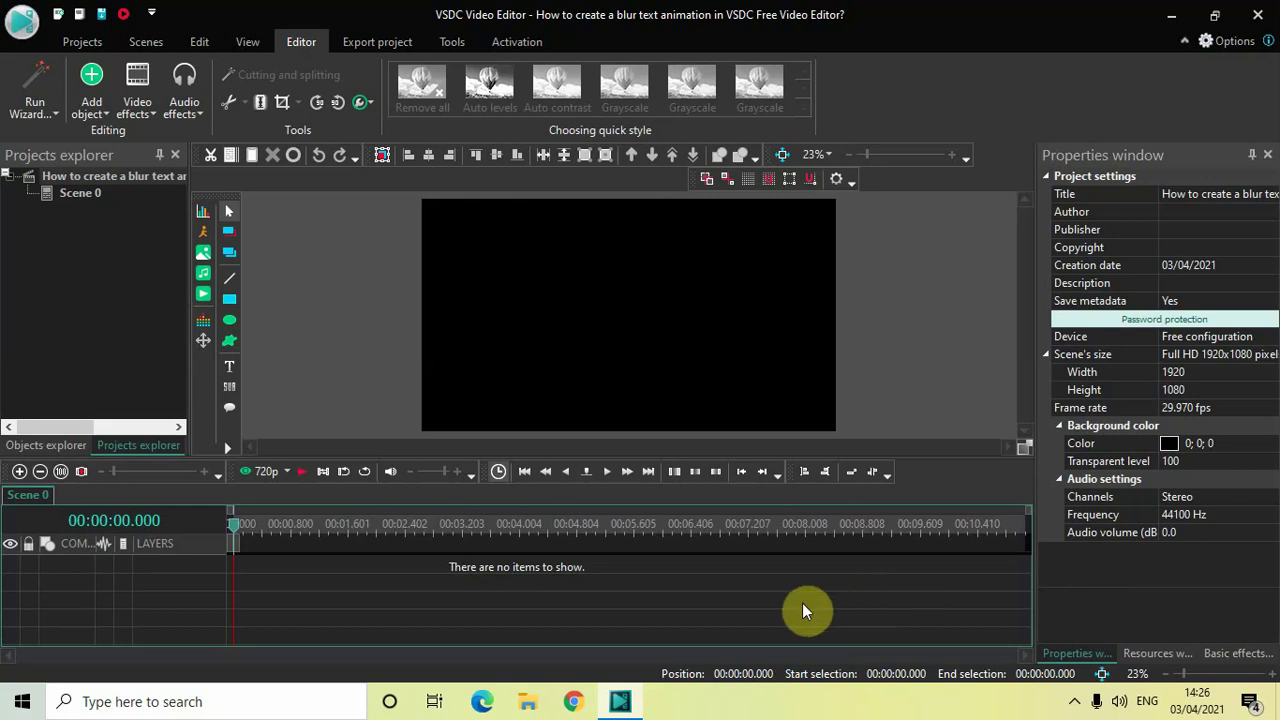
Add an empty Text 1 object and stretch its box to the full 1920×1080 scene
{"action": "left_click", "coordinate": [92, 102]}
{"action": "mouse_move", "coordinate": [112, 286]}
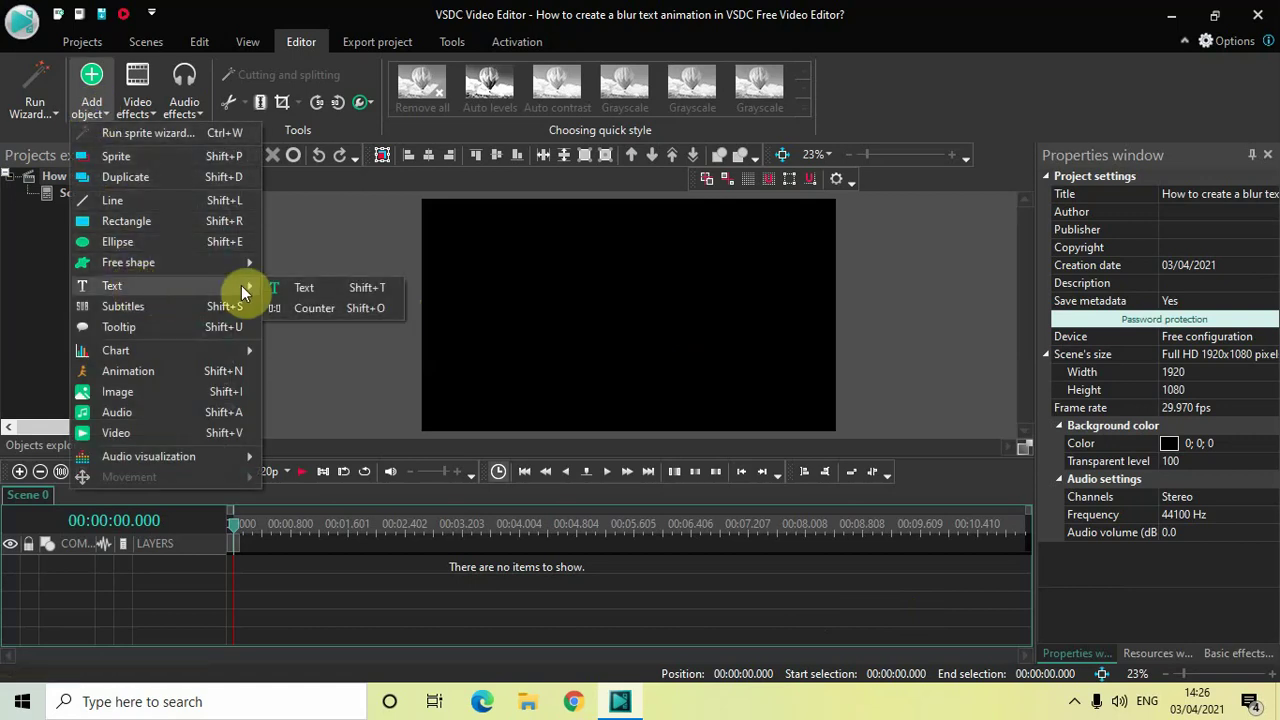
{"action": "left_click", "coordinate": [305, 284]}
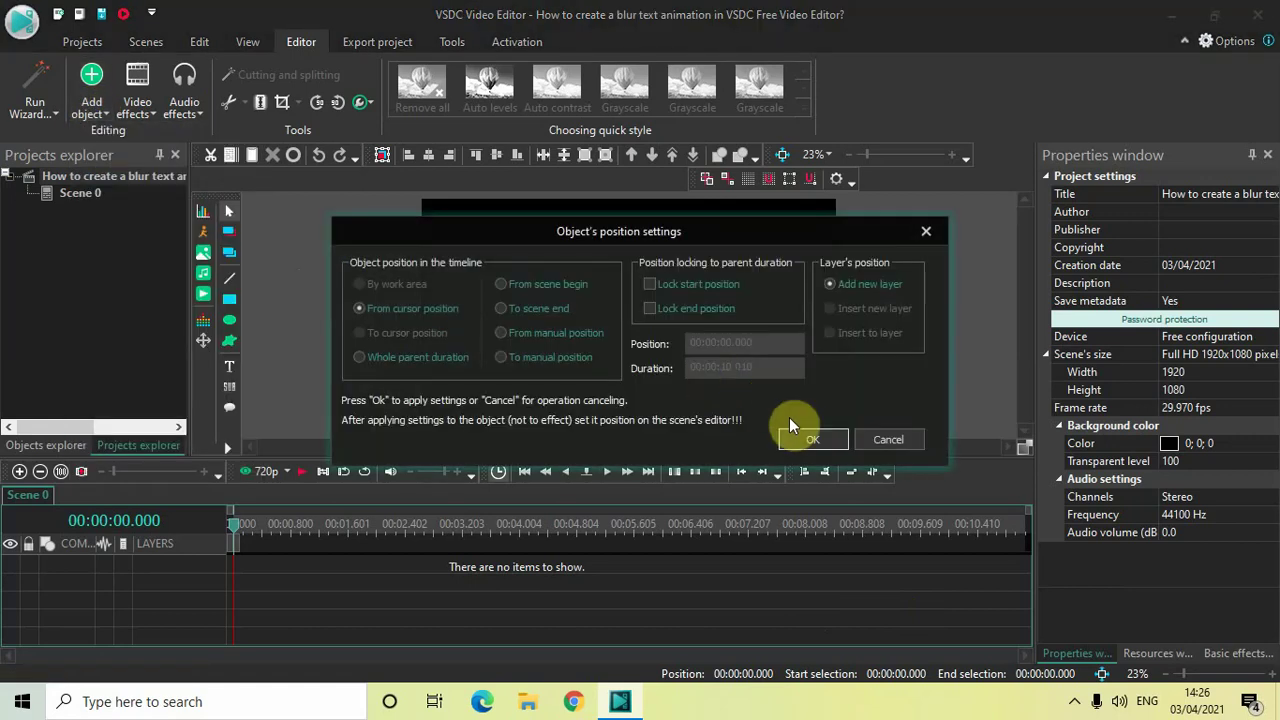
{"action": "left_click", "coordinate": [807, 437]}
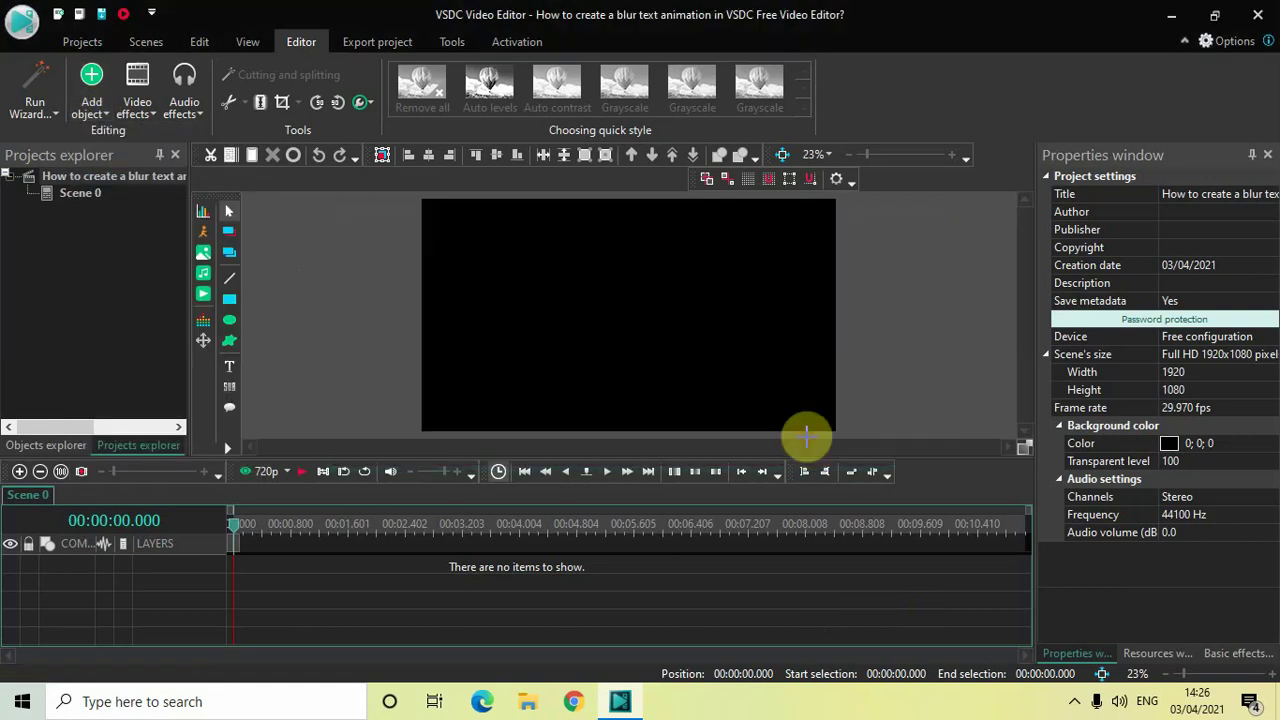
{"action": "left_click", "coordinate": [478, 225]}
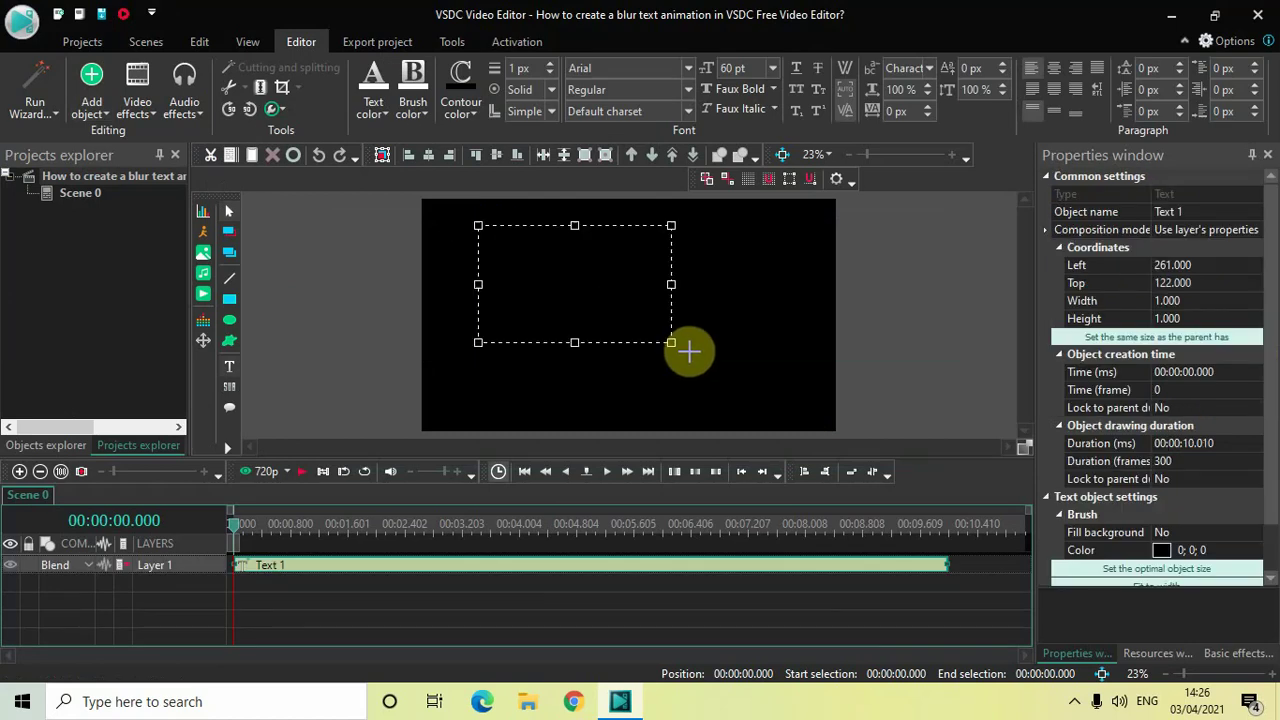
{"action": "left_click_drag", "start_coordinate": [634, 321], "coordinate": [730, 374]}
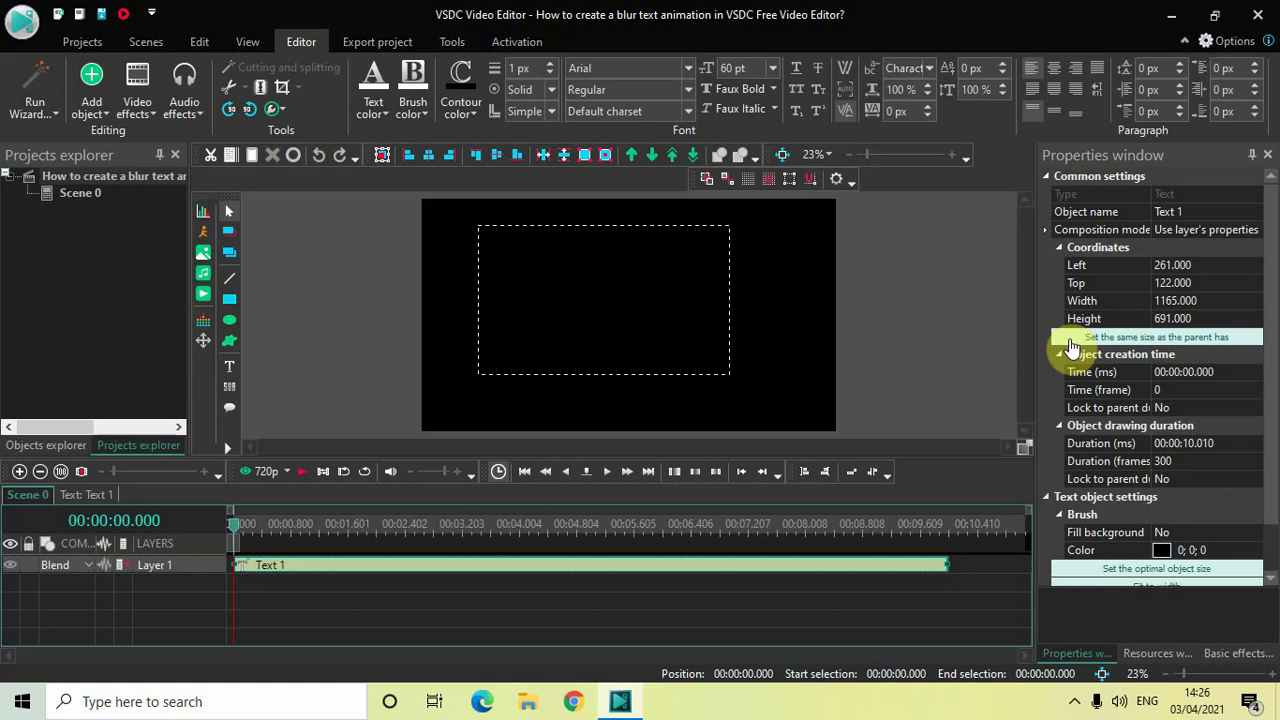
{"action": "left_click", "coordinate": [1072, 341]}
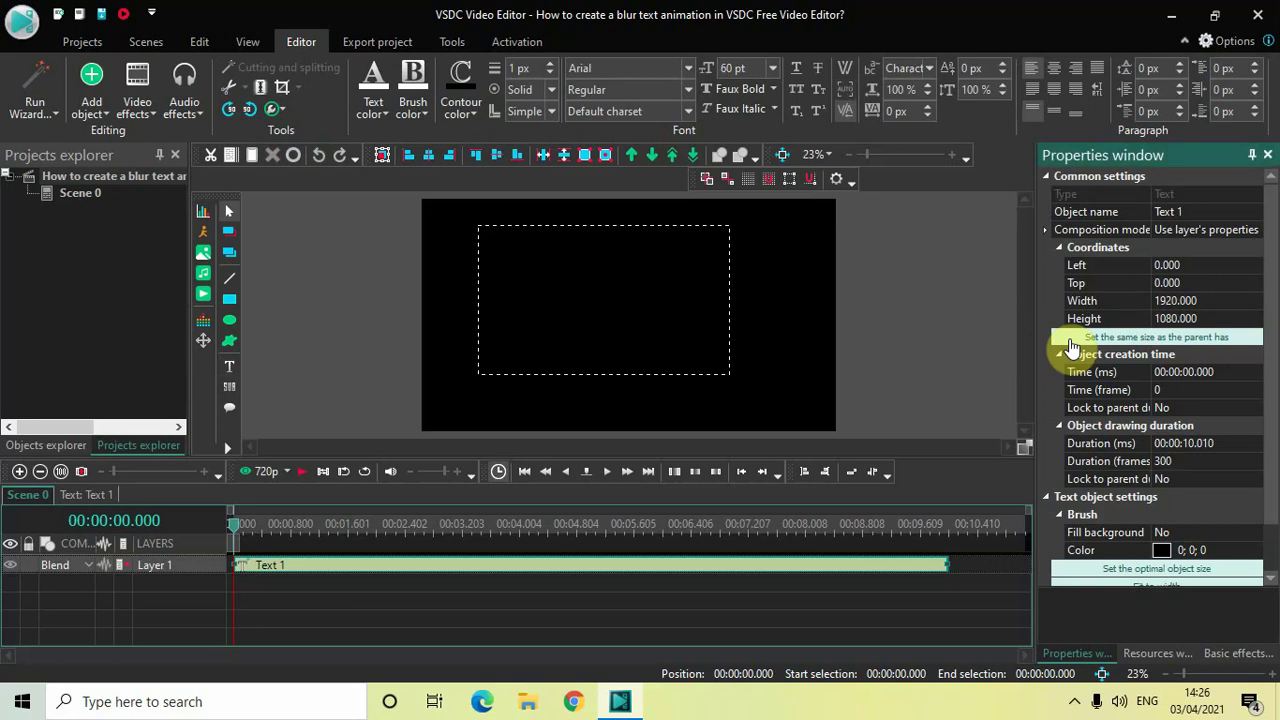
Type 'VSDC EDITOR' in capitals and centre it vertically and horizontally
{"action": "left_click", "coordinate": [585, 343]}
{"action": "key", "text": "Caps_Lock"}
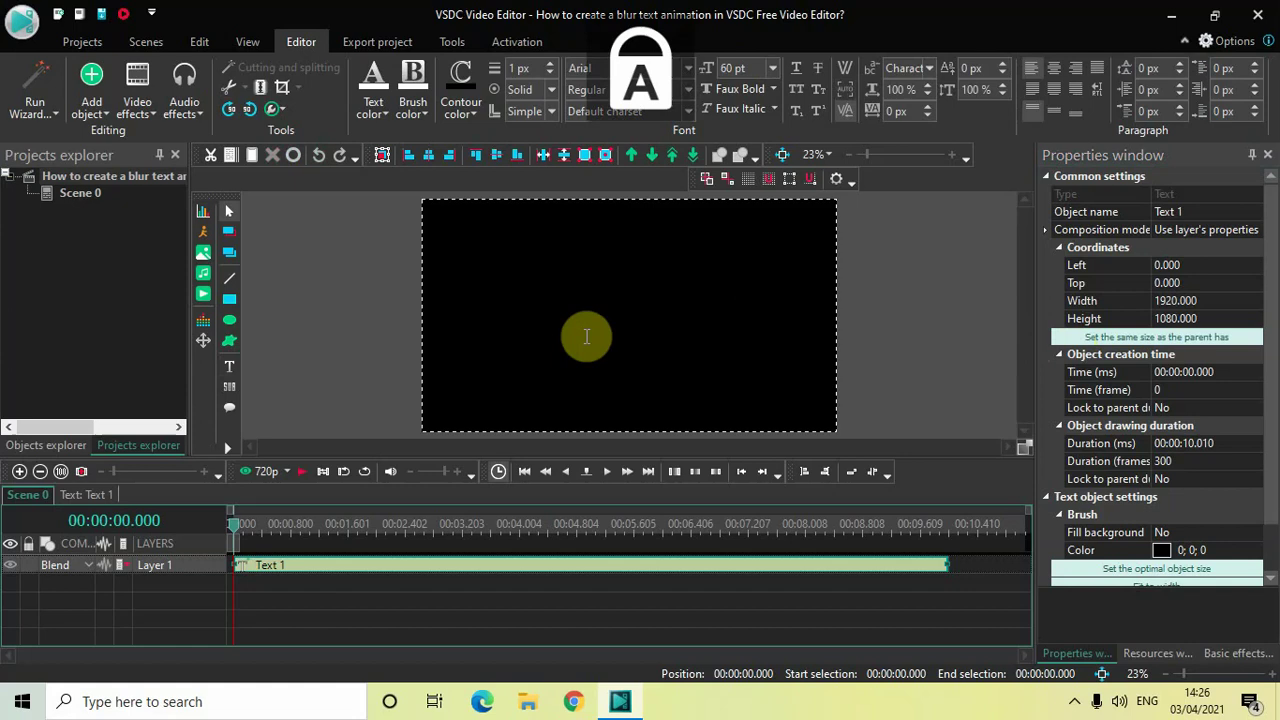
{"action": "type", "text": "VSDC"}
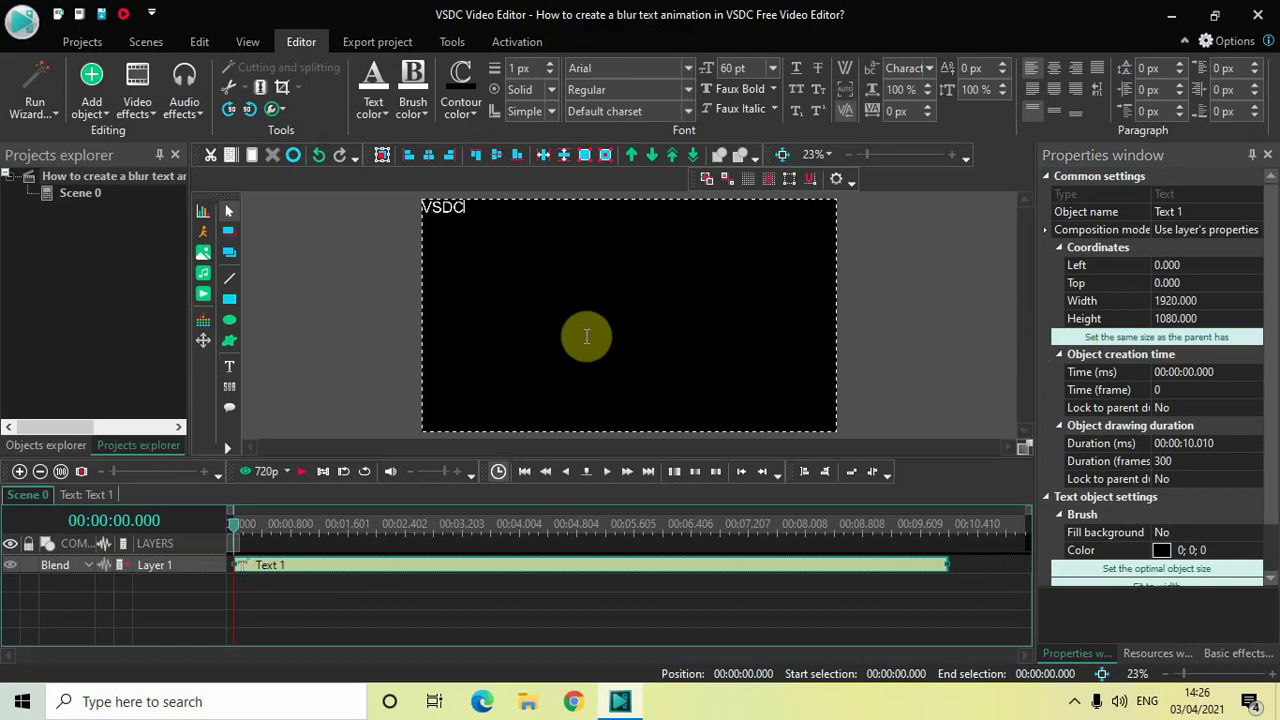
{"action": "type", "text": " EDITO"}
{"action": "type", "text": "R"}
{"action": "key", "text": "ctrl+a"}
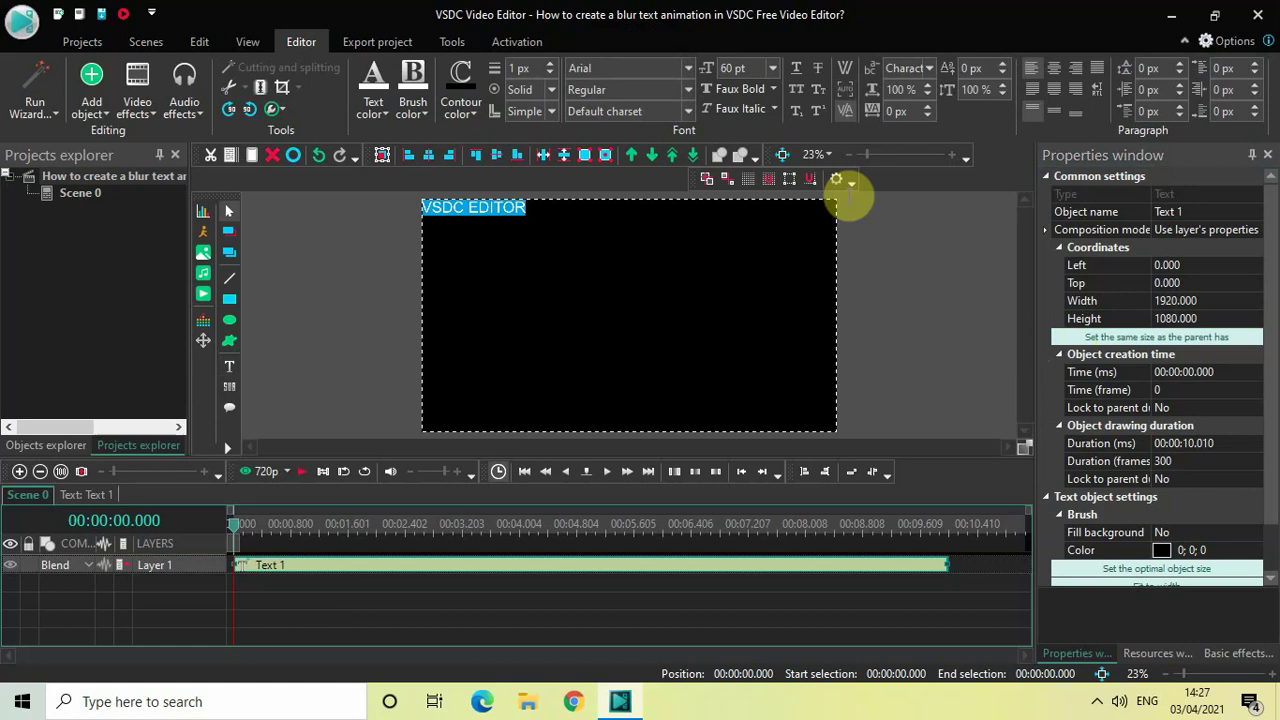
{"action": "left_click", "coordinate": [1050, 116]}
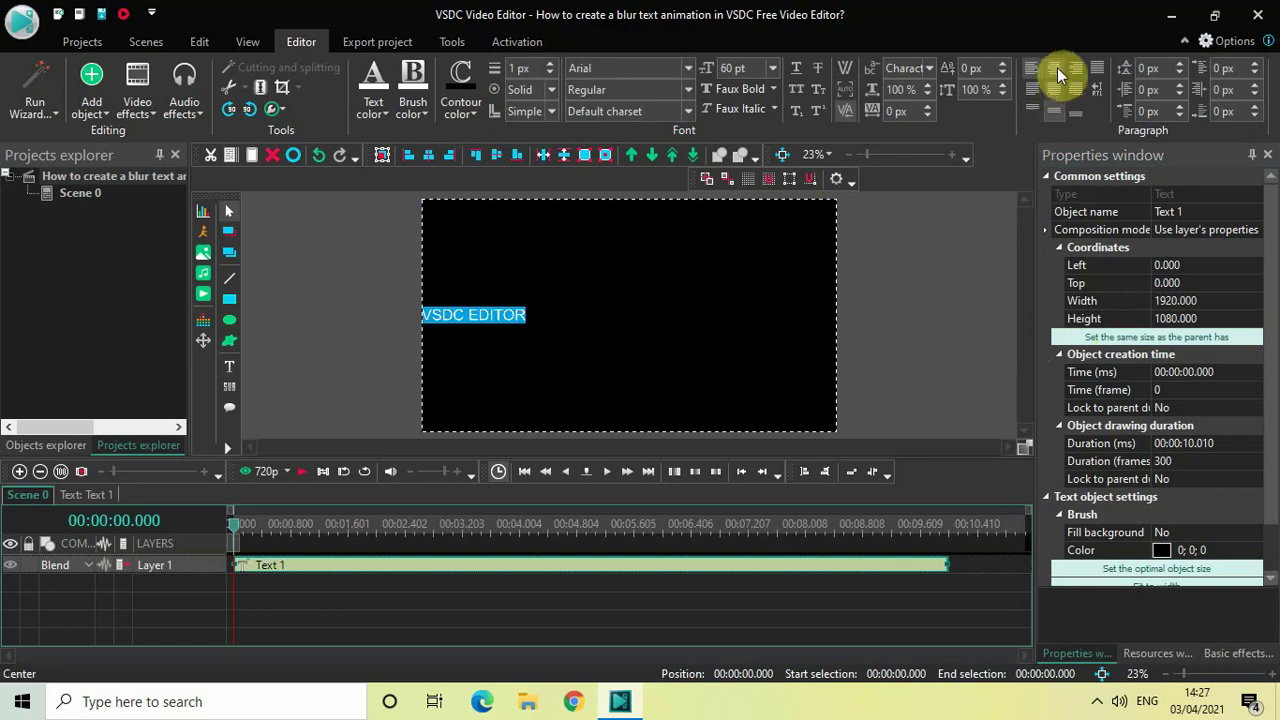
{"action": "left_click", "coordinate": [1057, 66]}
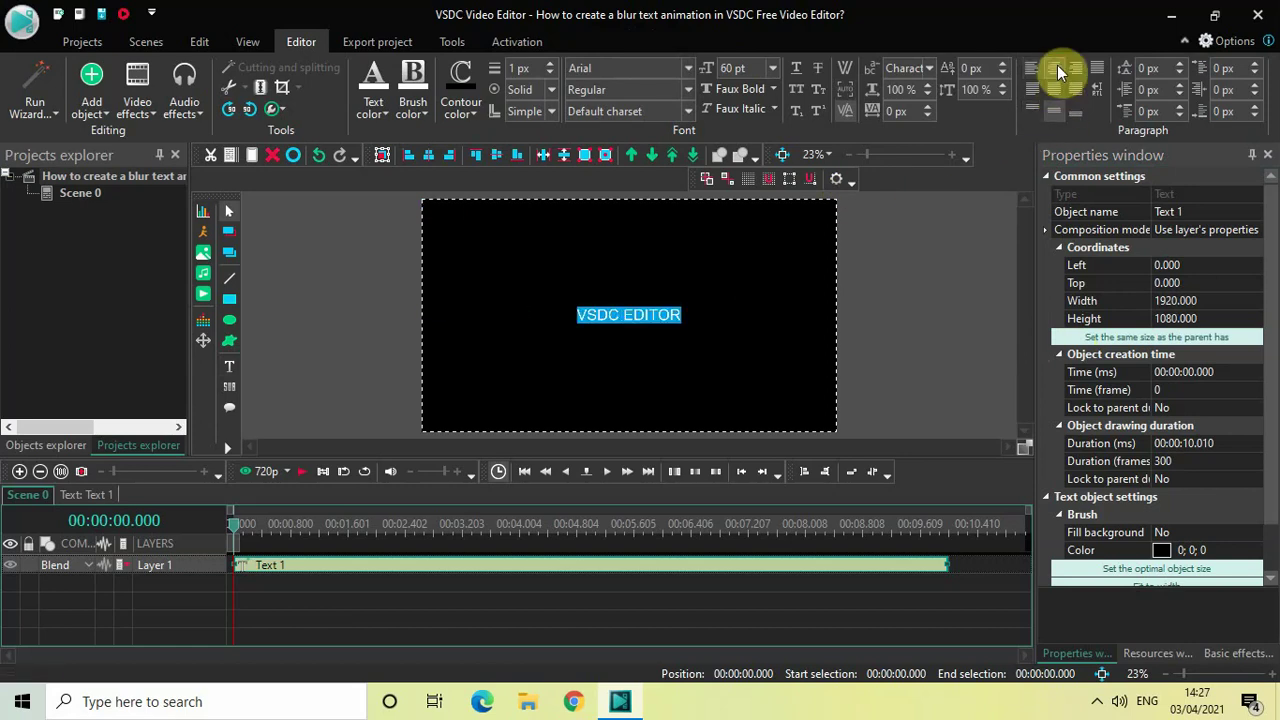
Set the text font to Arial Black at 200 pt
{"action": "left_click", "coordinate": [632, 67]}
{"action": "type", "text": "Arial Black"}
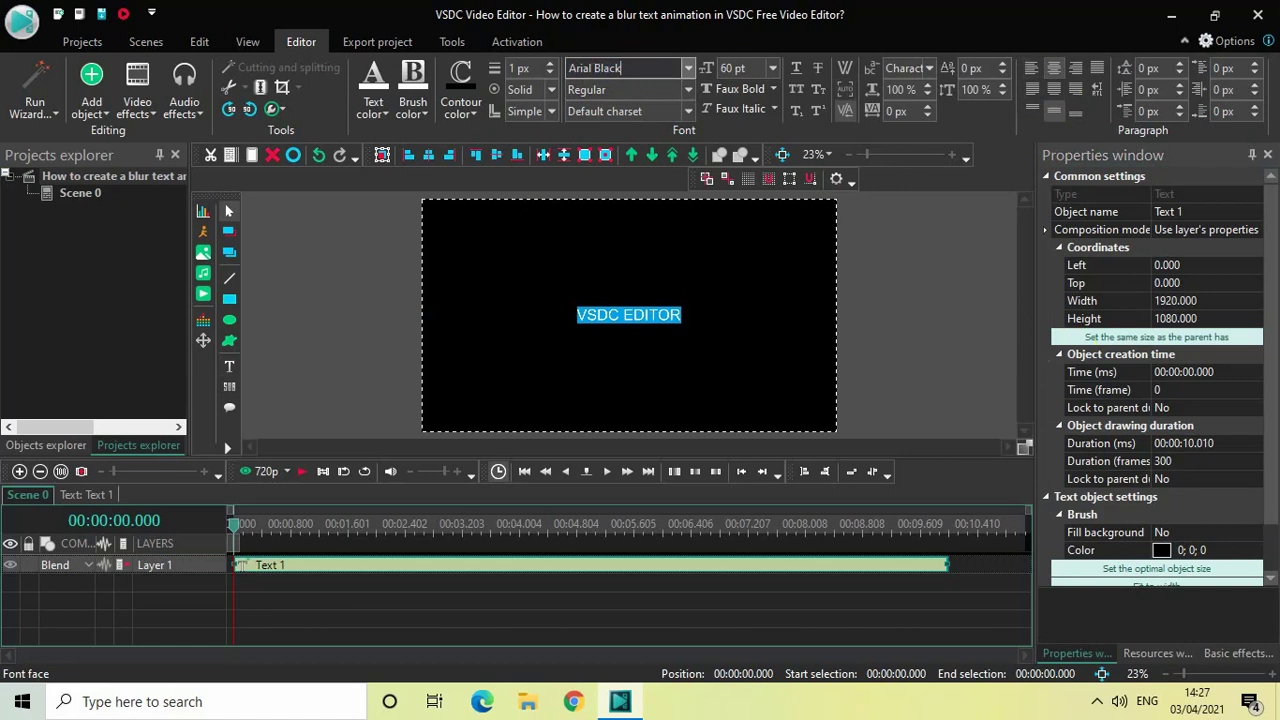
{"action": "key", "text": "Tab"}
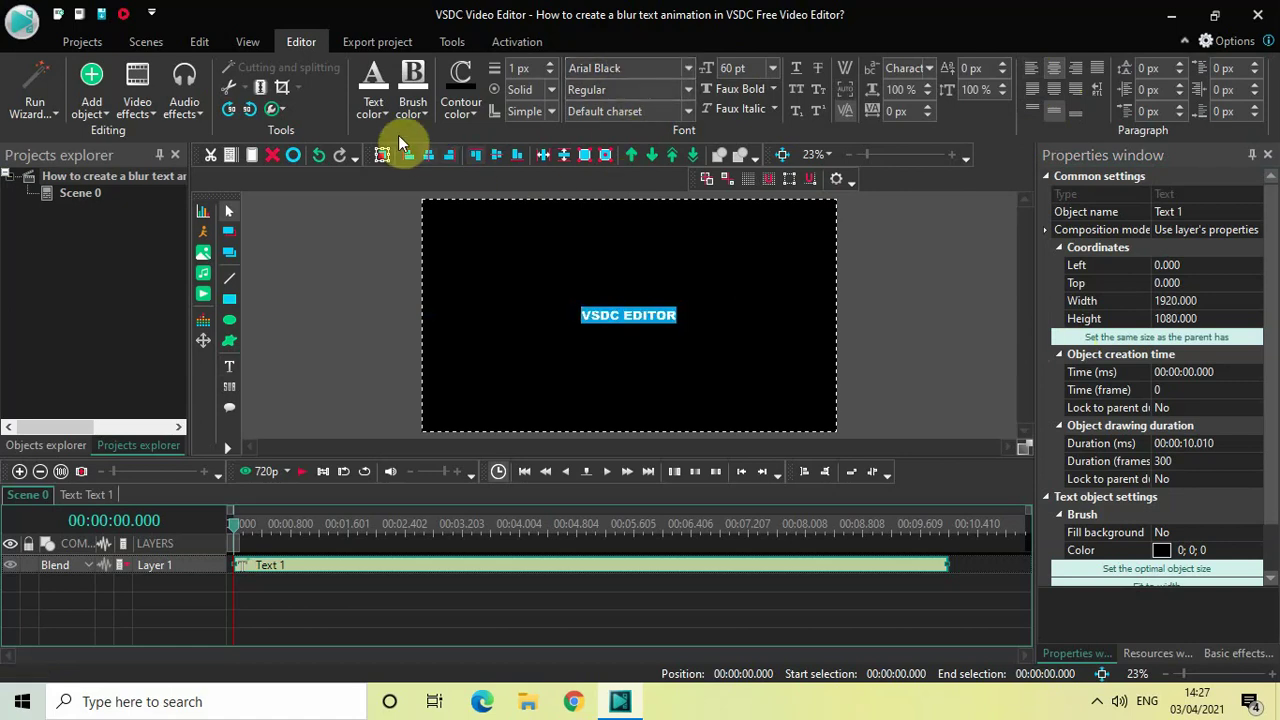
{"action": "left_click", "coordinate": [774, 73]}
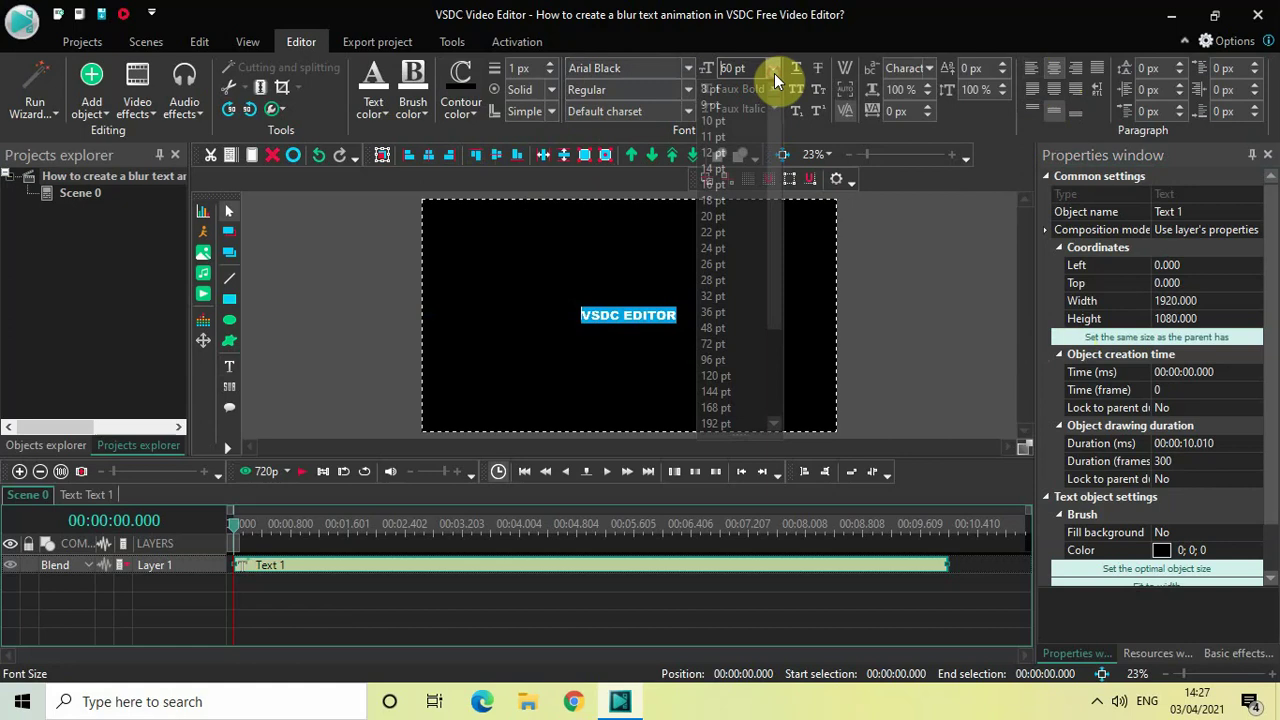
{"action": "key", "text": "BackSpace"}
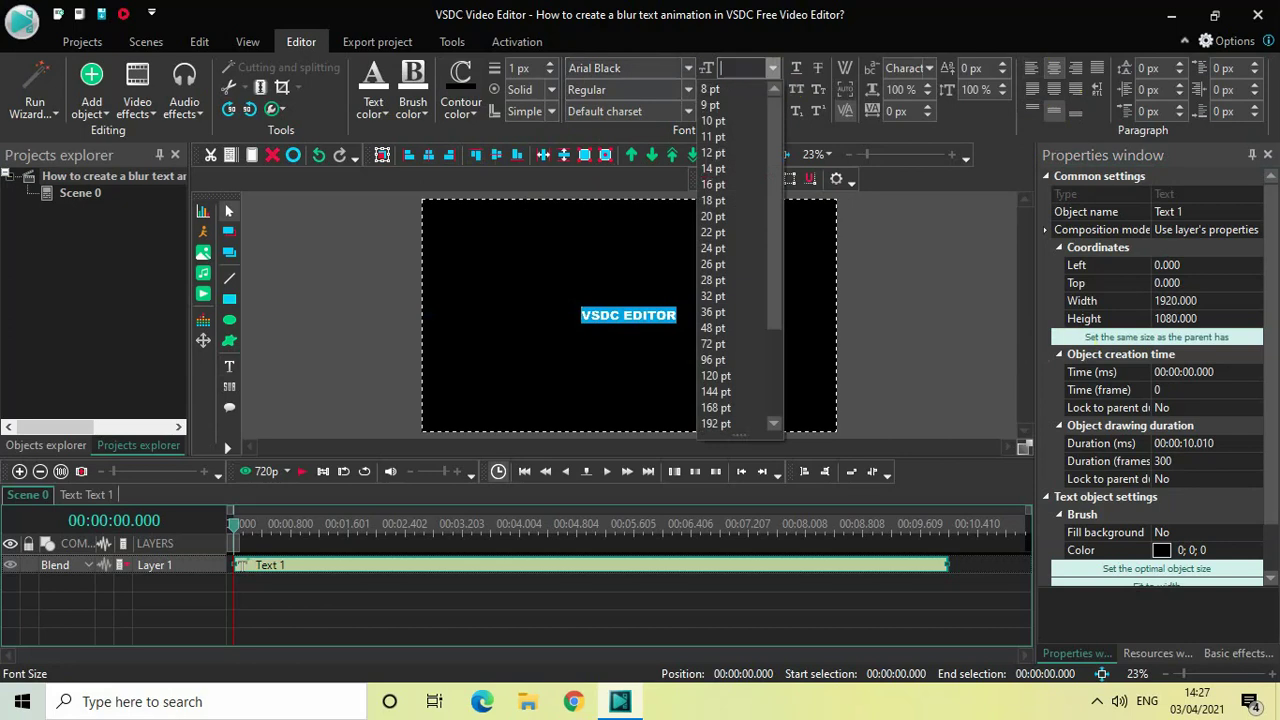
{"action": "type", "text": "250"}
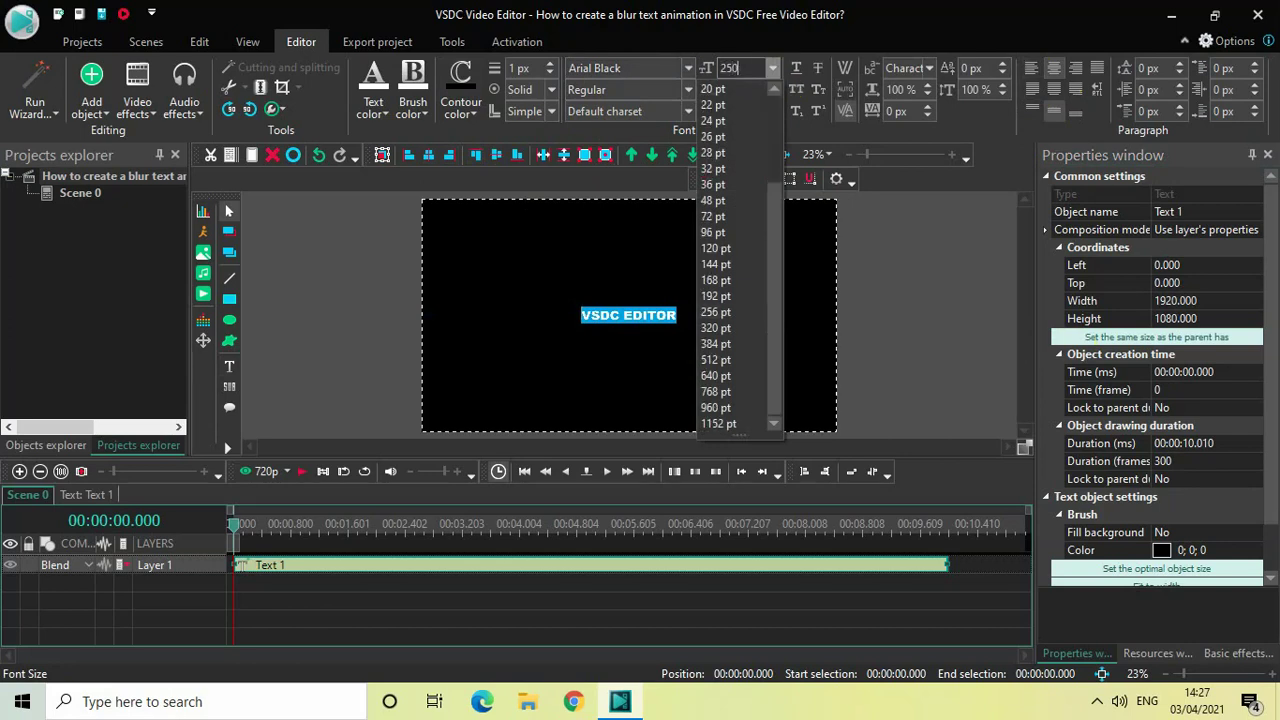
{"action": "key", "text": "Return"}
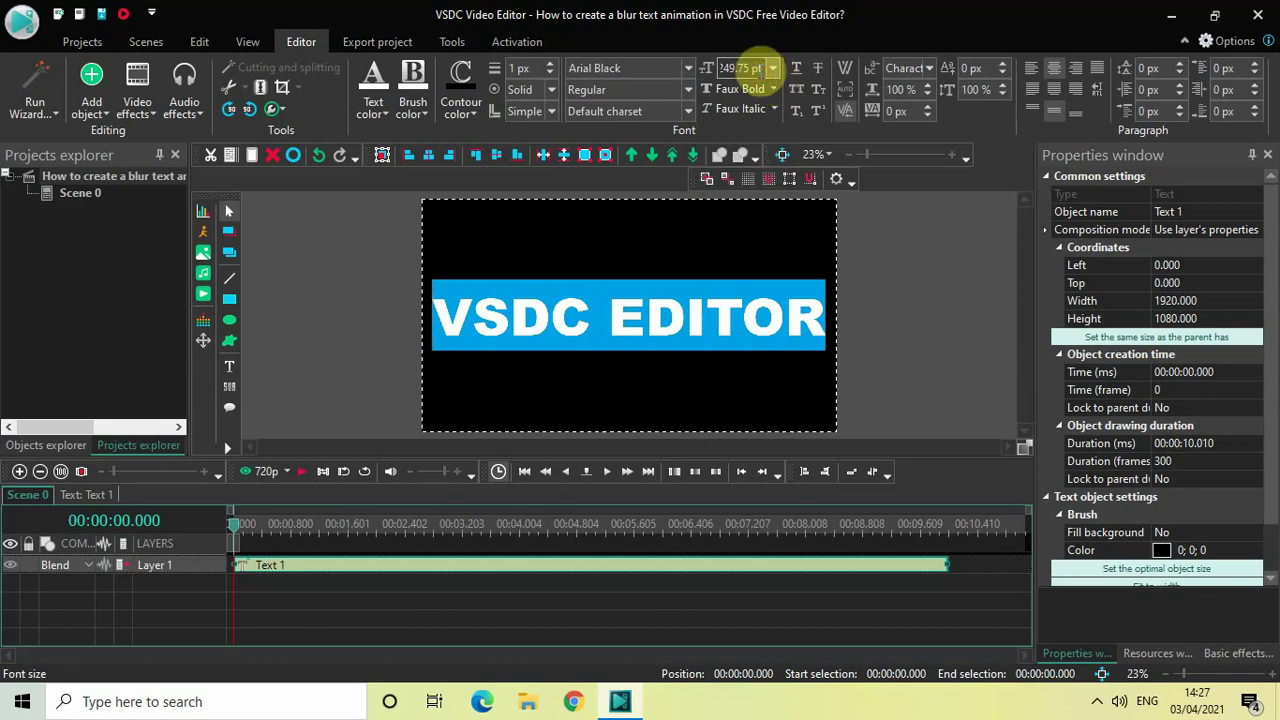
{"action": "double_click", "coordinate": [750, 68]}
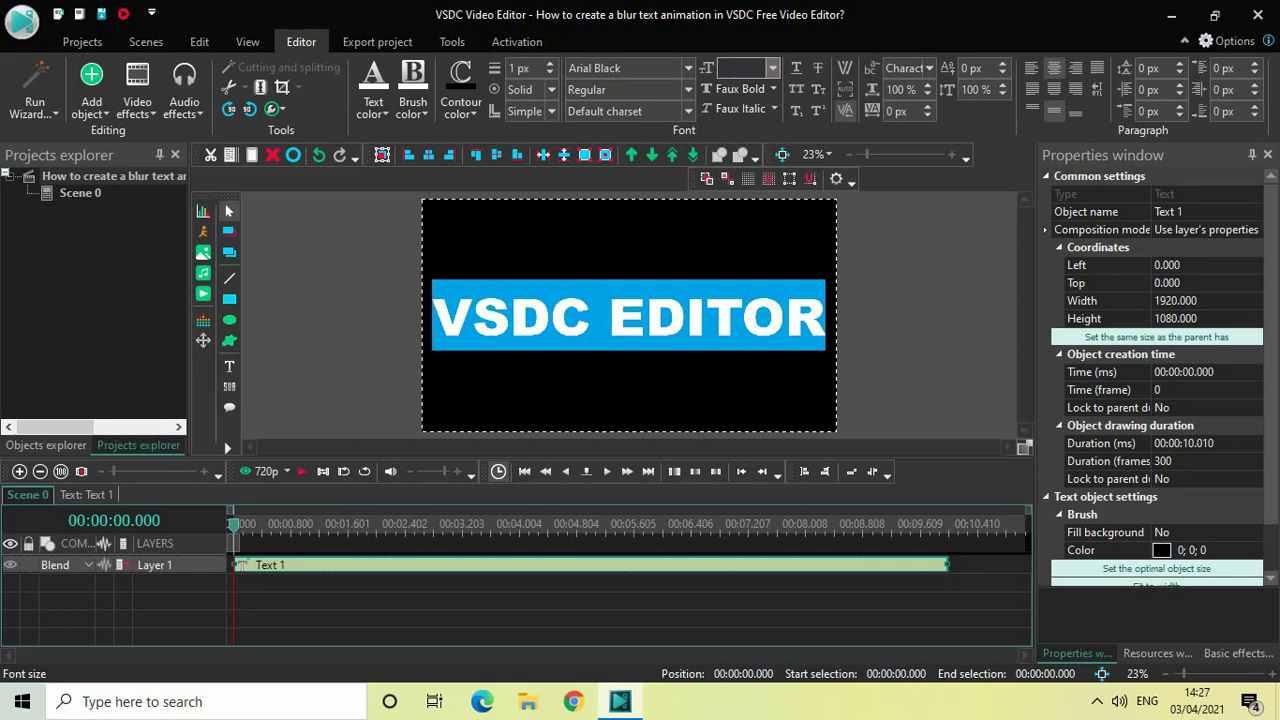
{"action": "type", "text": "200"}
{"action": "key", "text": "Return"}
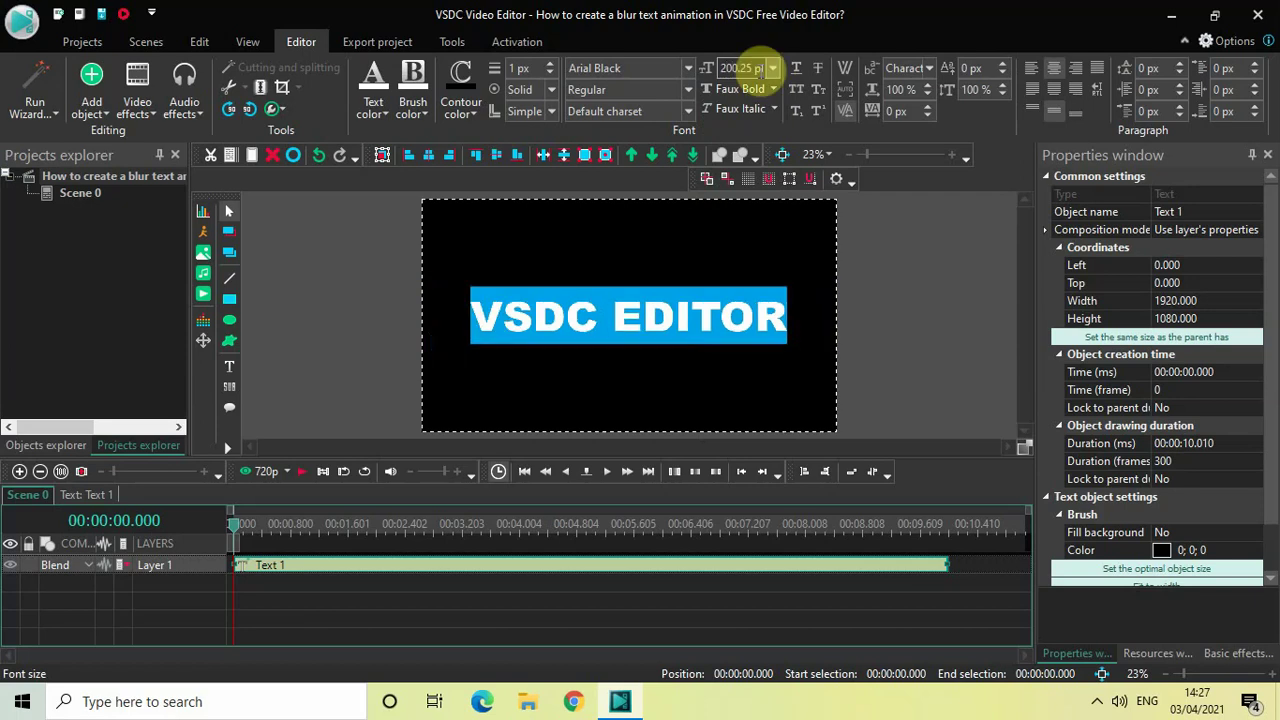
{"action": "left_click", "coordinate": [894, 331]}
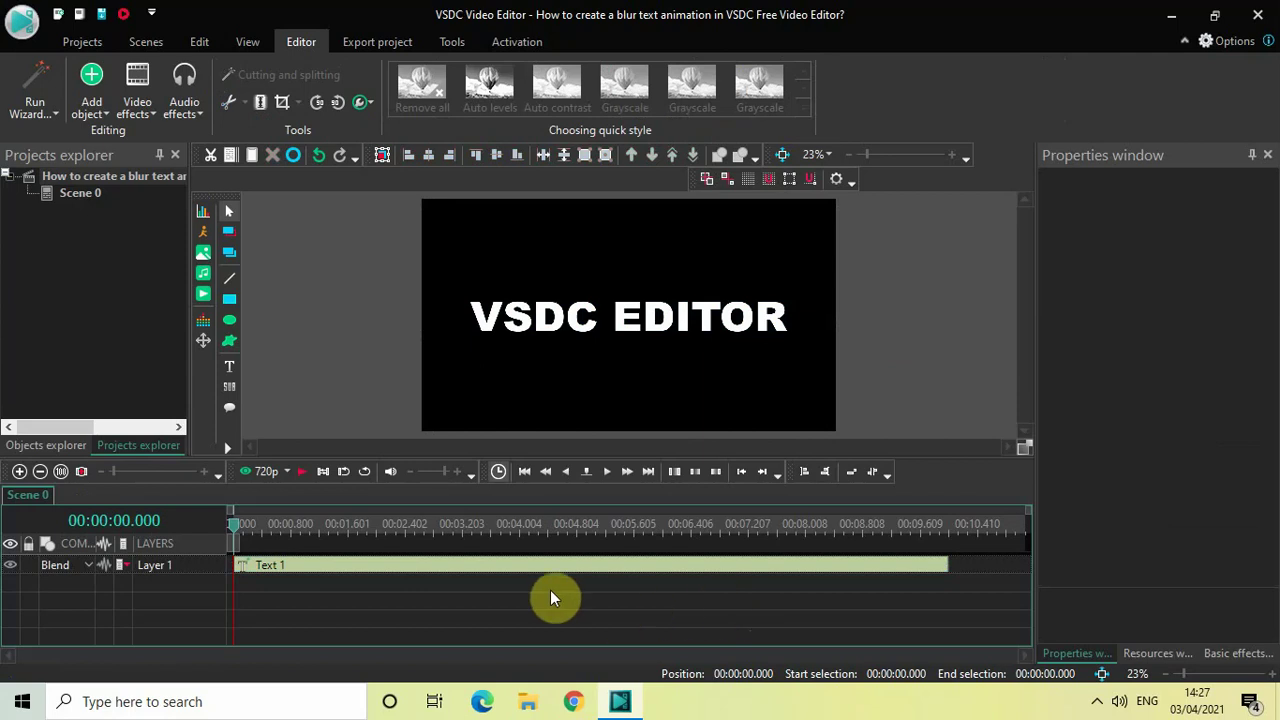
Add a Pixelize filter inside Text 1 spanning the object's full length
{"action": "double_click", "coordinate": [513, 567]}
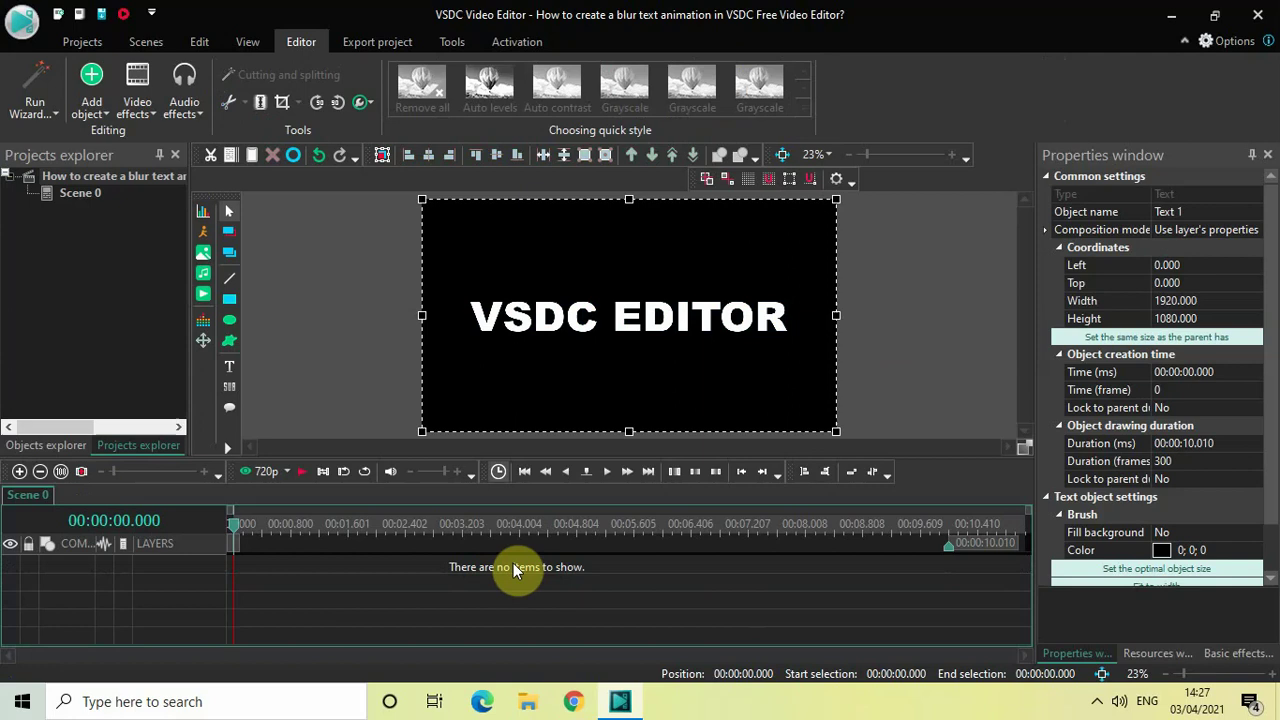
{"action": "left_click", "coordinate": [137, 106]}
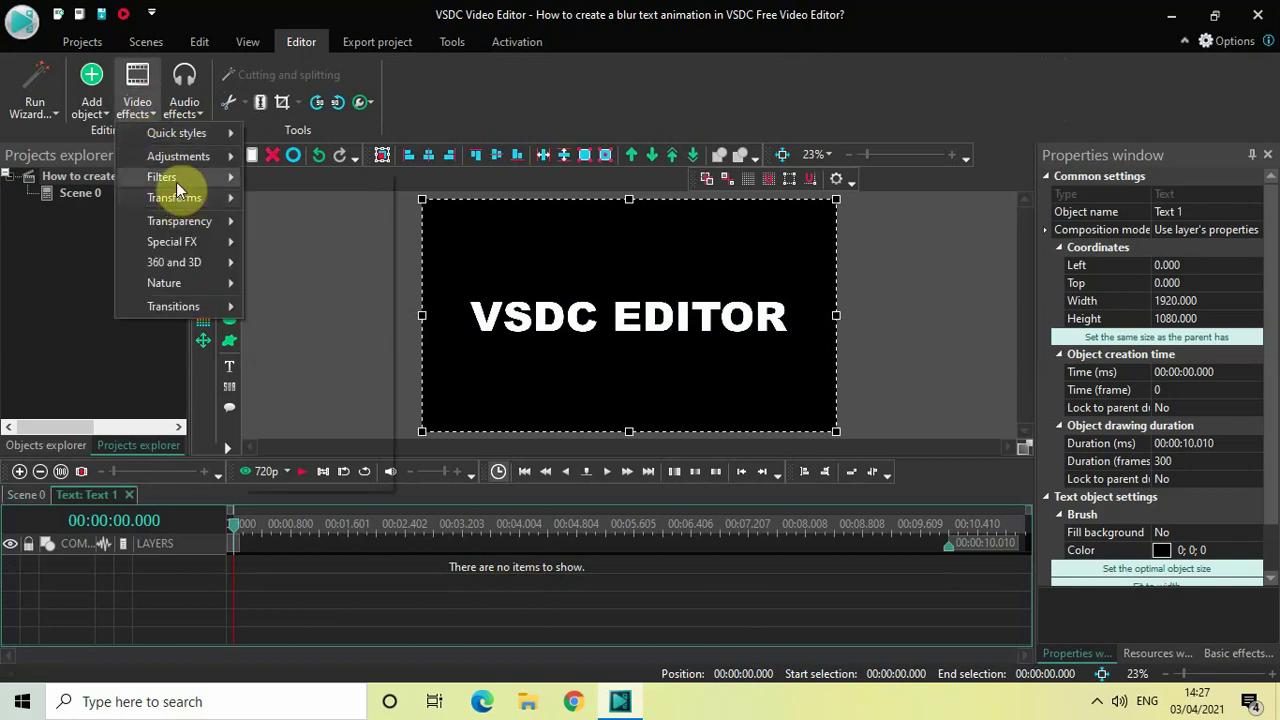
{"action": "mouse_move", "coordinate": [162, 177]}
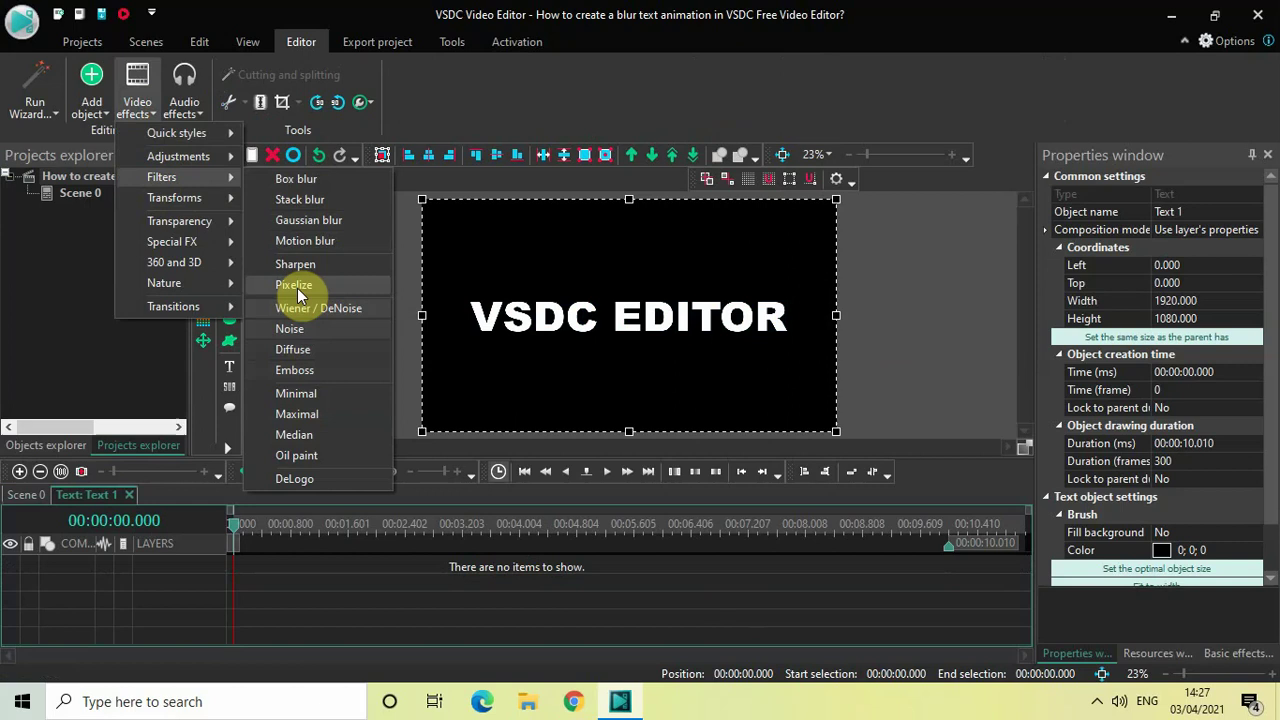
{"action": "left_click", "coordinate": [299, 287]}
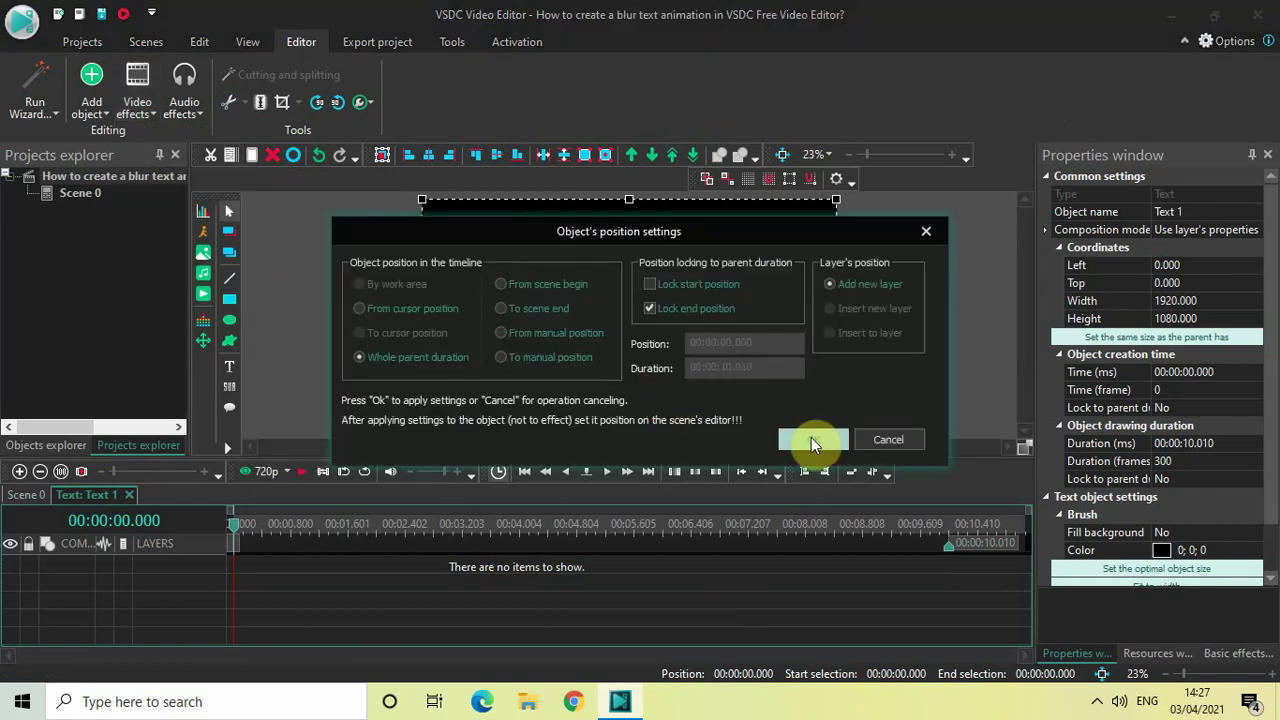
{"action": "left_click", "coordinate": [810, 440]}
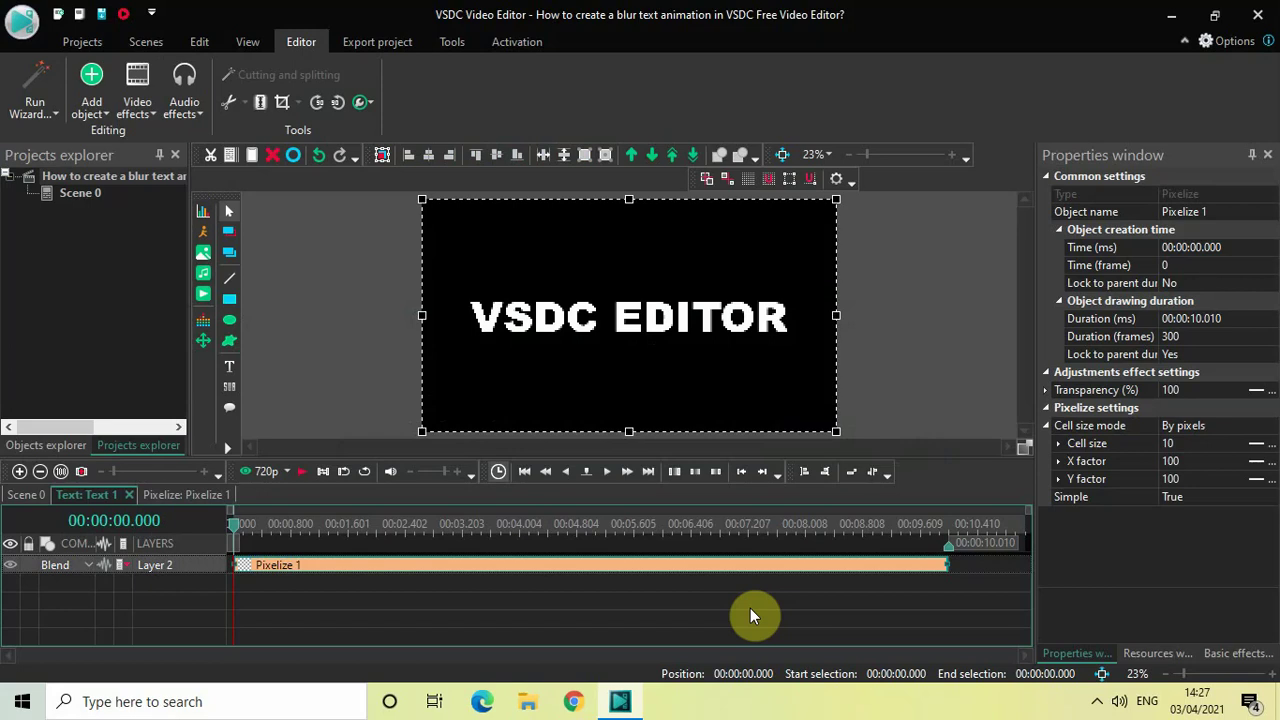
{"action": "left_click", "coordinate": [860, 584]}
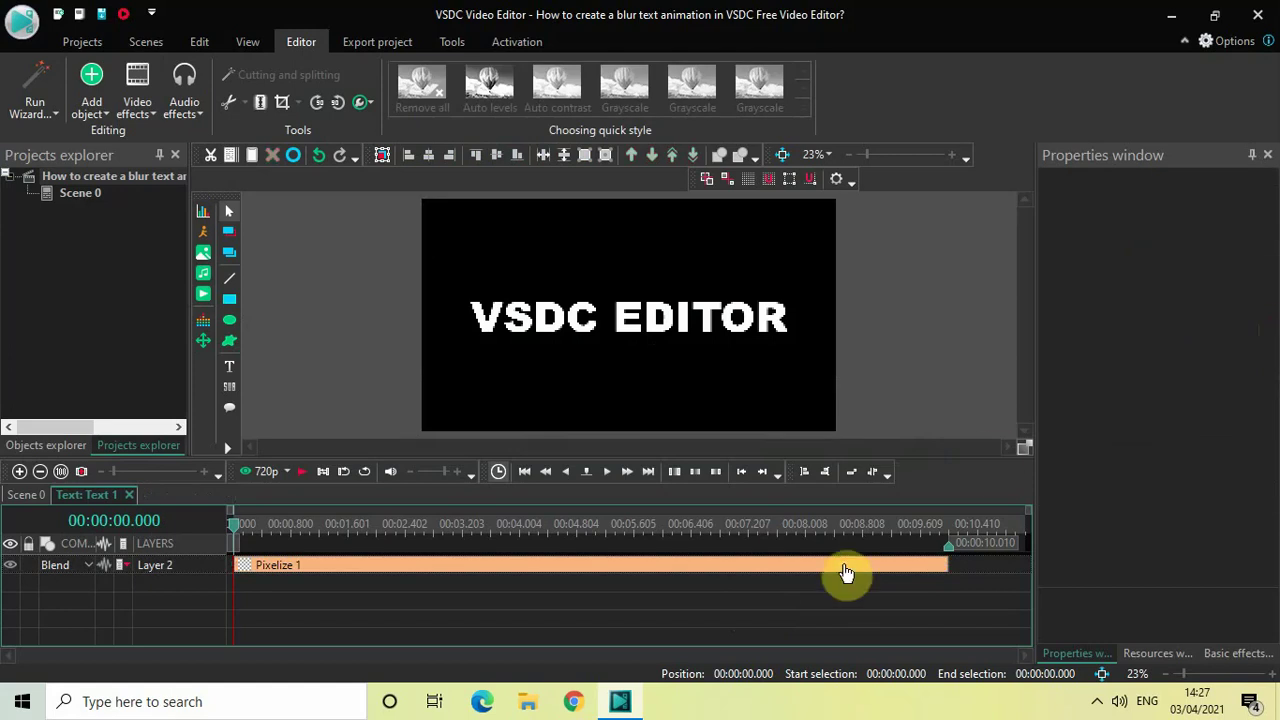
Set the Pixelize 1 effect's duration to 00:00:03.000
{"action": "left_click", "coordinate": [846, 573]}
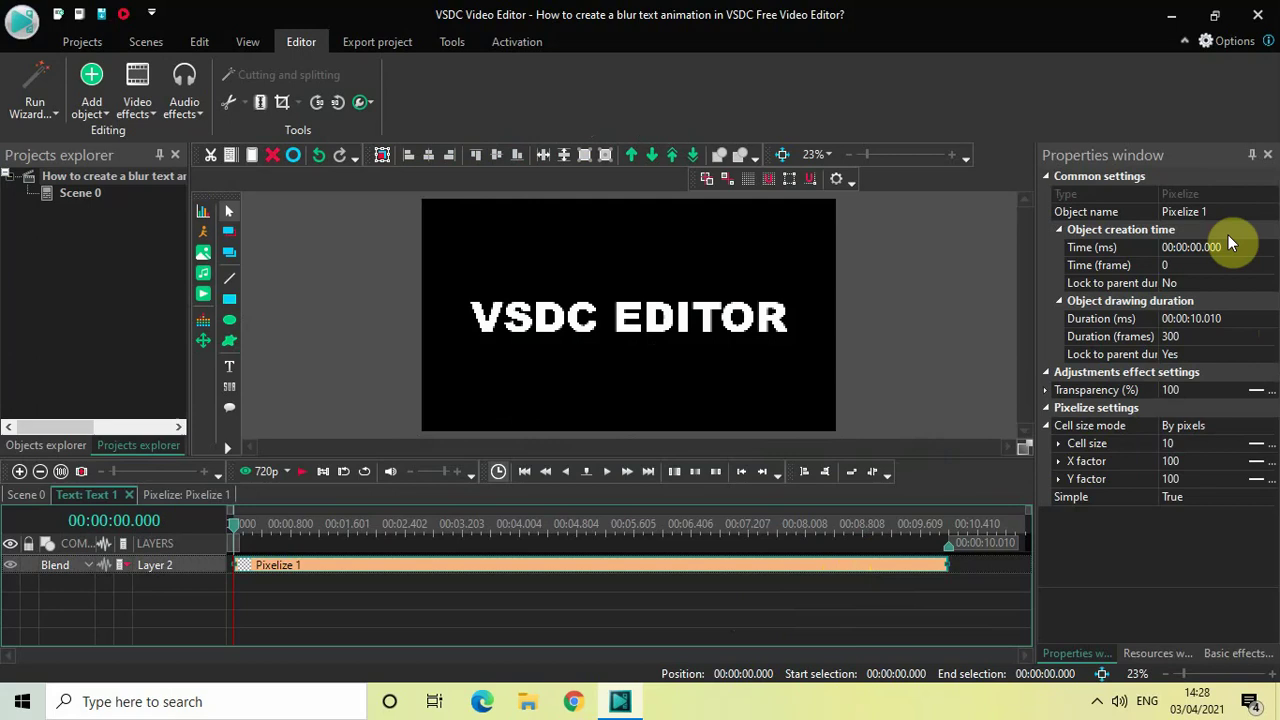
{"action": "left_click", "coordinate": [1229, 318]}
{"action": "key", "text": "BackSpace"}
{"action": "key", "text": "BackSpace"}
{"action": "key", "text": "BackSpace"}
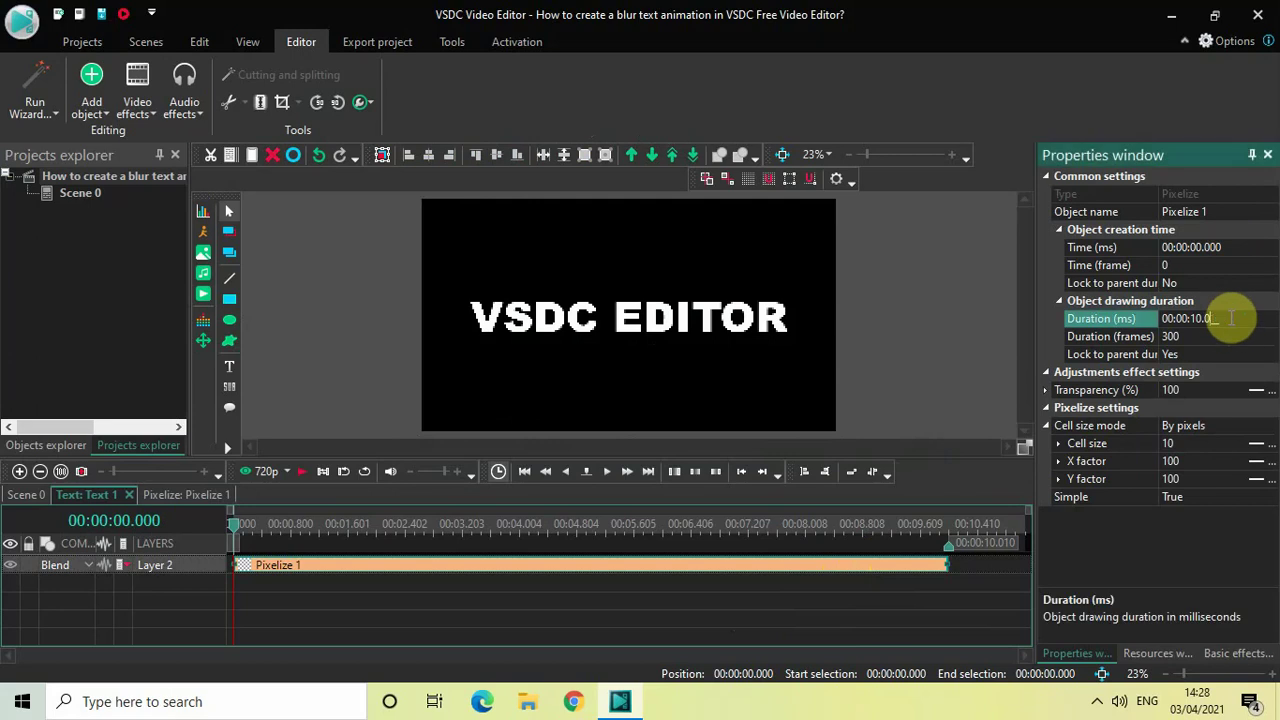
{"action": "key", "text": "BackSpace"}
{"action": "key", "text": "BackSpace"}
{"action": "key", "text": "BackSpace"}
{"action": "type", "text": "03.000"}
{"action": "key", "text": "Return"}
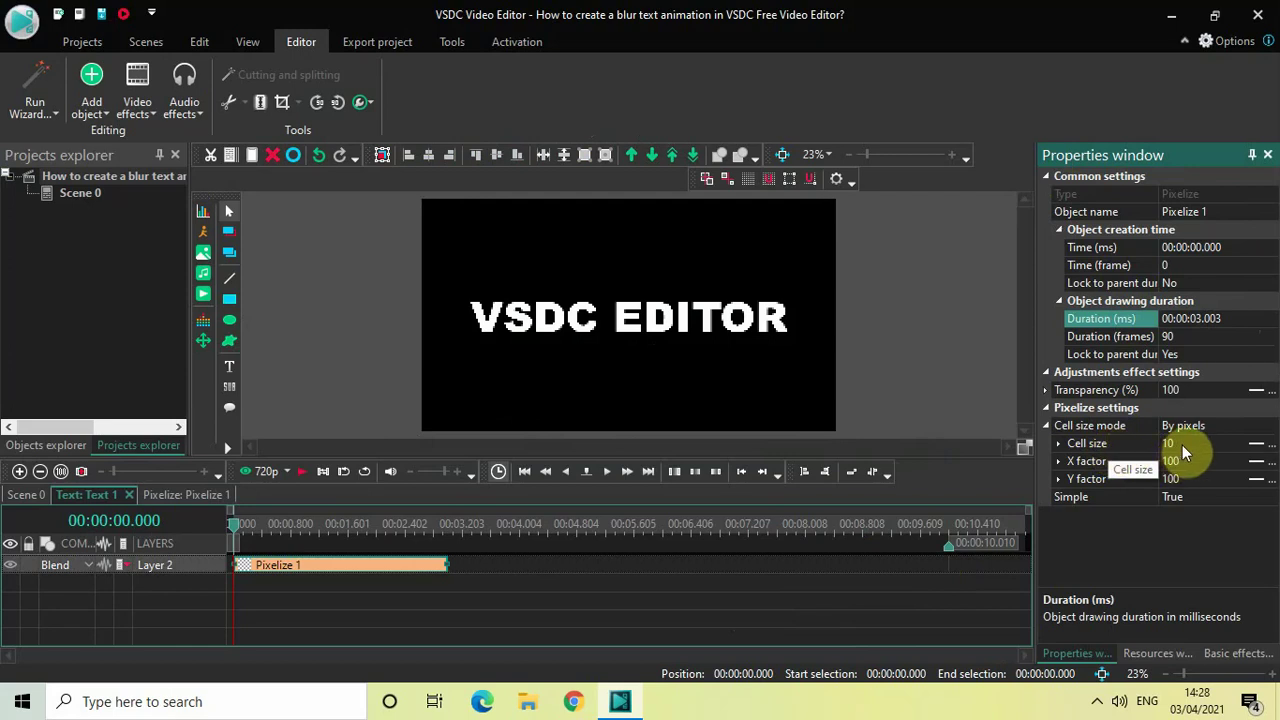
Switch the Pixelize cell size to linear change and enter 100;1
{"action": "left_click", "coordinate": [1257, 445]}
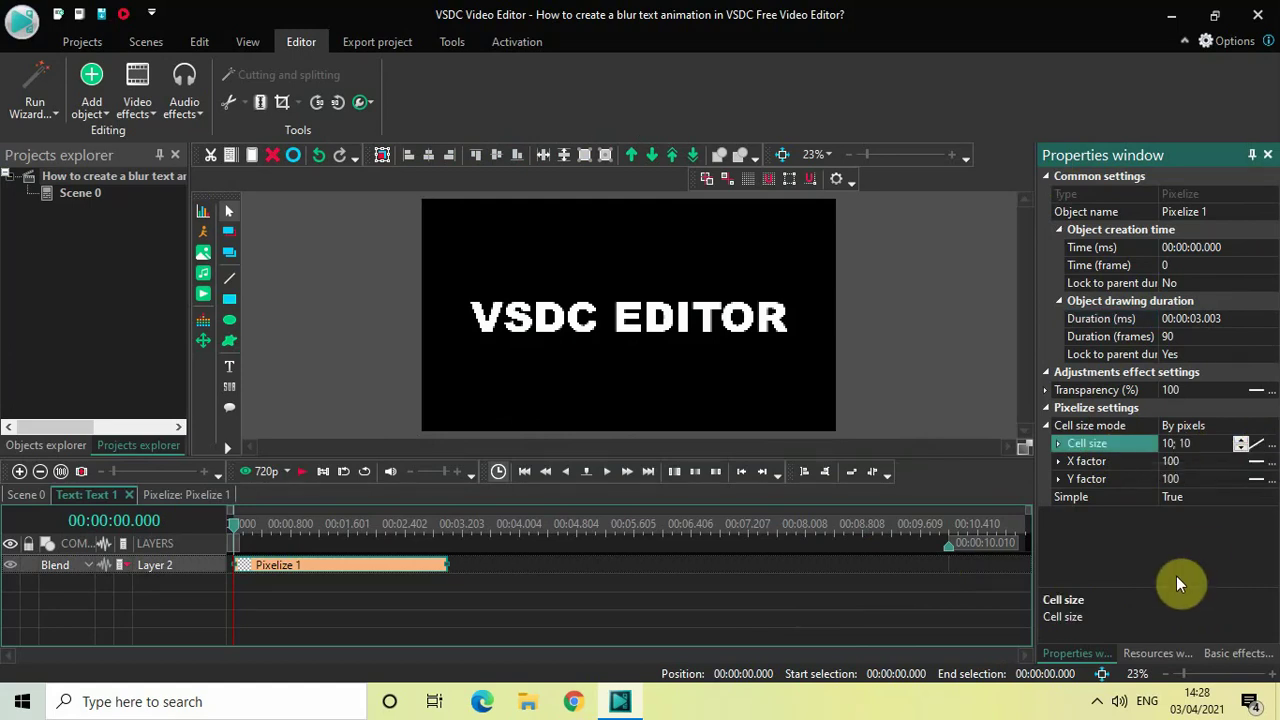
{"action": "double_click", "coordinate": [1200, 443]}
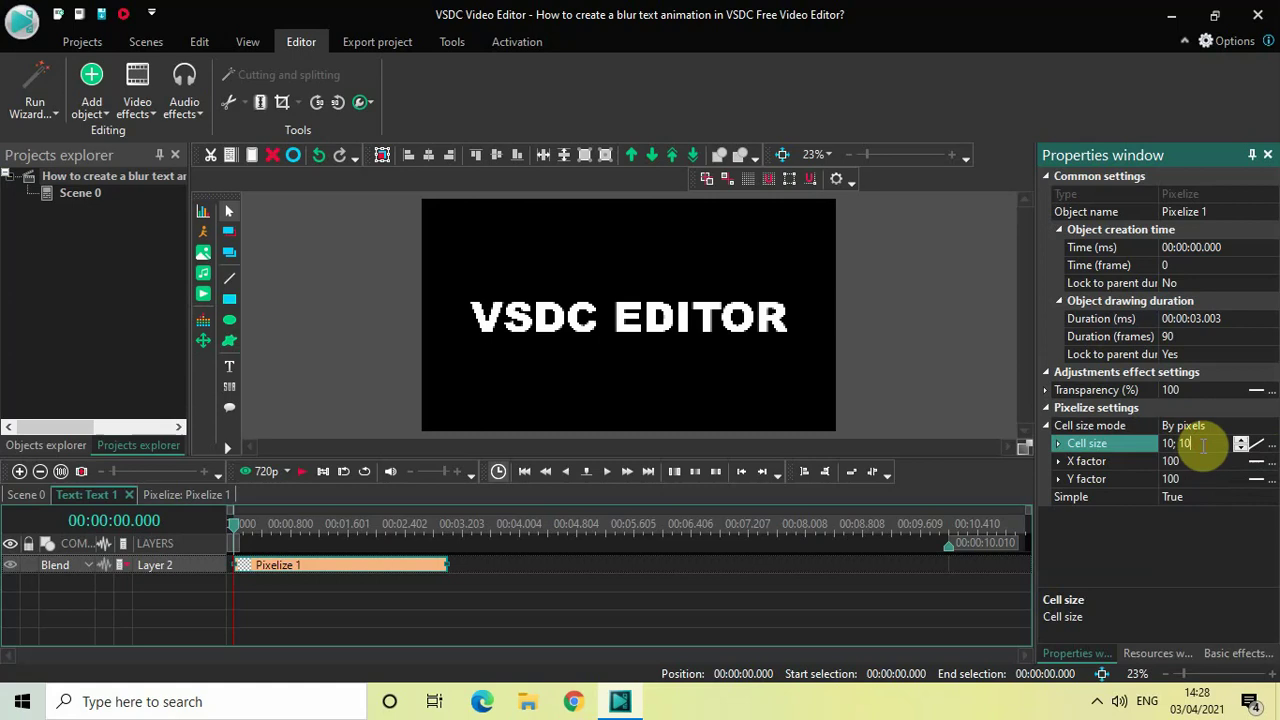
{"action": "key", "text": "ctrl+a"}
{"action": "key", "text": "BackSpace"}
{"action": "type", "text": "100"}
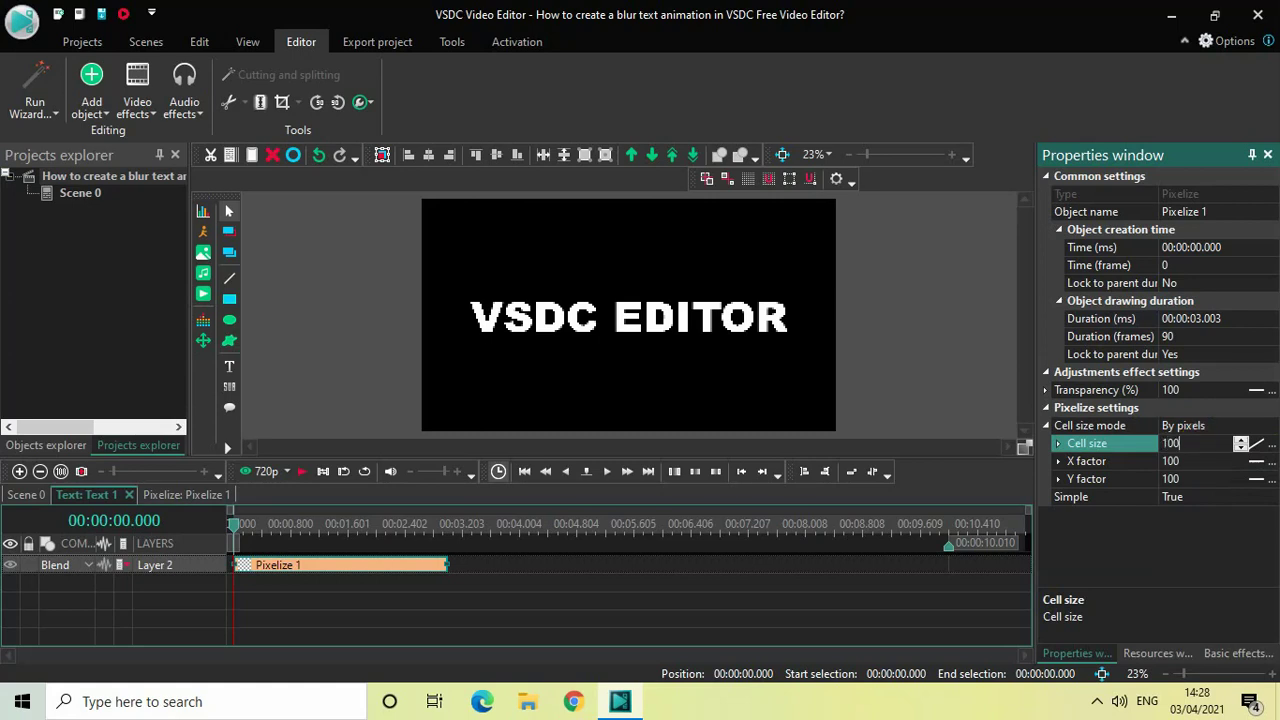
{"action": "type", "text": ";"}
{"action": "type", "text": "1"}
{"action": "key", "text": "Return"}
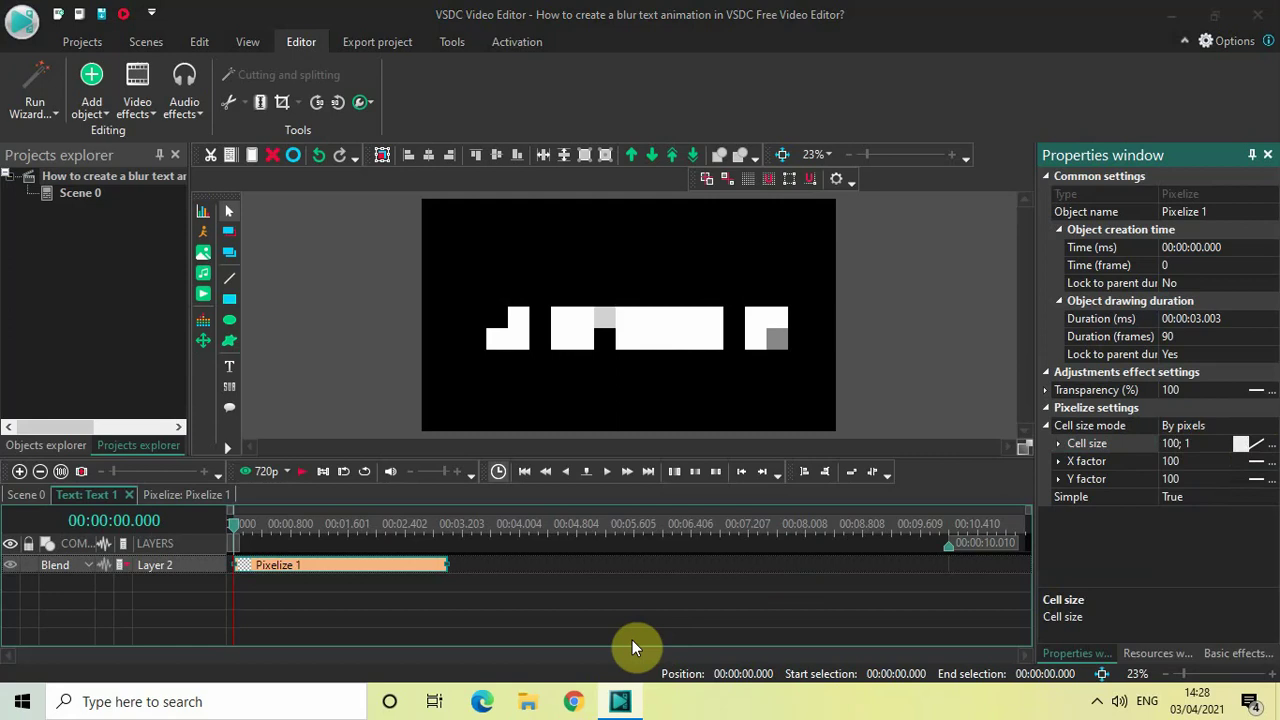
{"action": "key", "text": "space"}
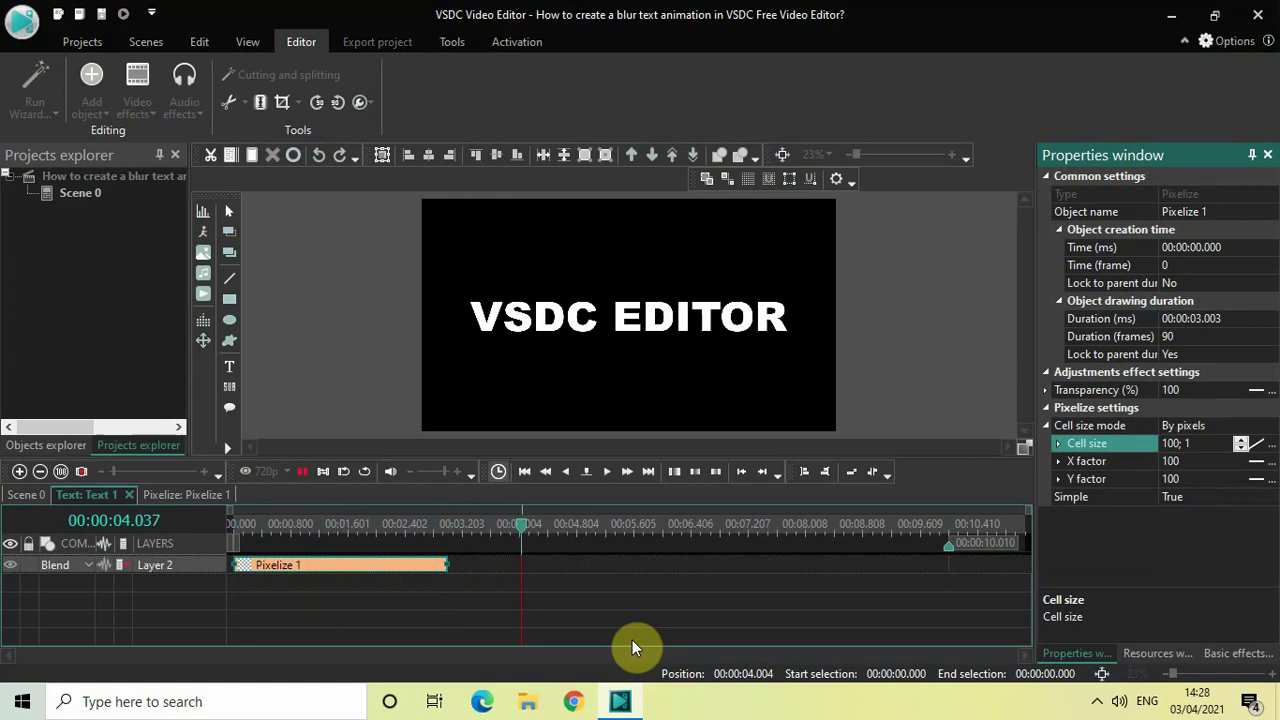
{"action": "left_click", "coordinate": [233, 523]}
{"action": "key", "text": "space"}
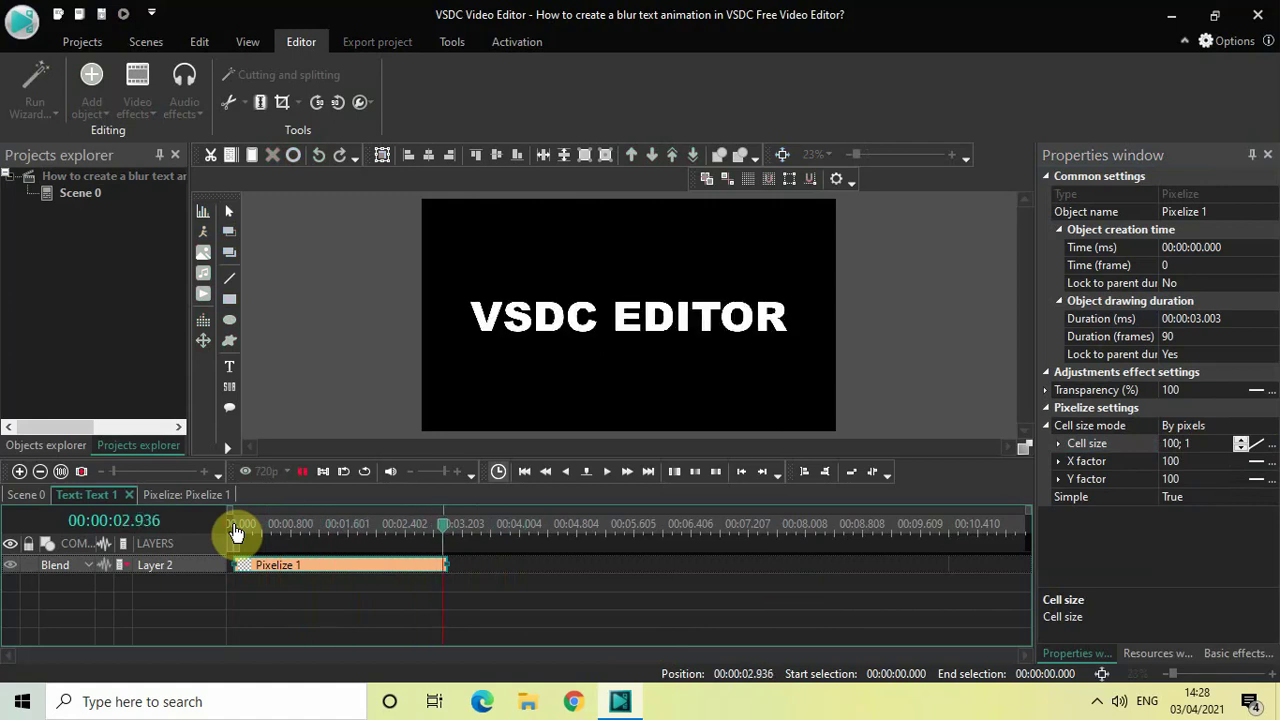
{"action": "key", "text": "space"}
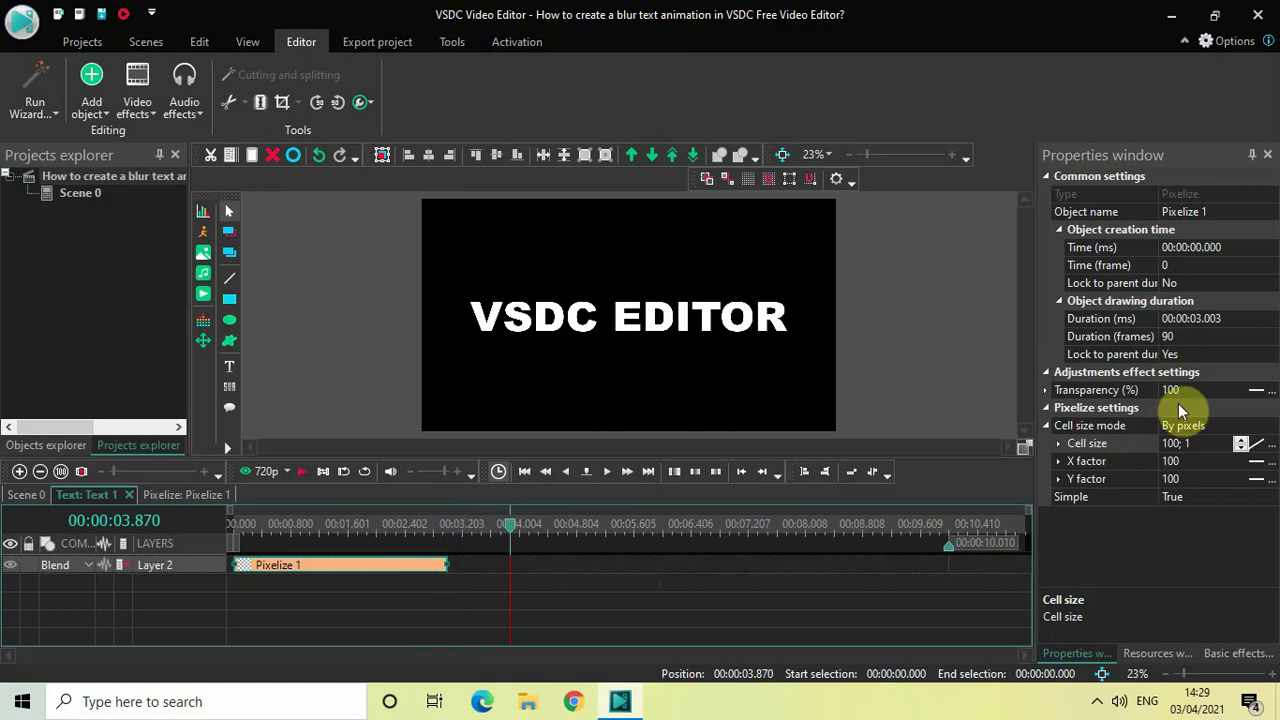
Set the Pixelize 1 duration to 00:00:02.002
{"action": "left_click", "coordinate": [1240, 318]}
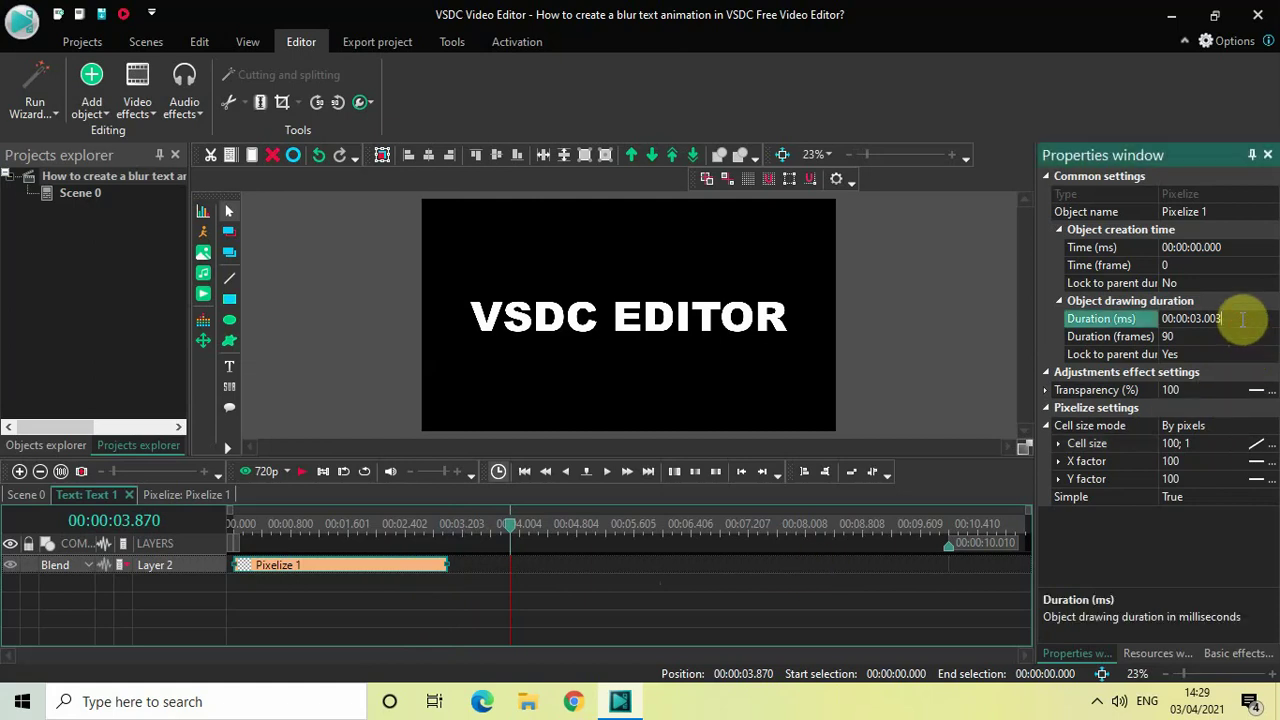
{"action": "key", "text": "BackSpace"}
{"action": "key", "text": "BackSpace"}
{"action": "key", "text": "BackSpace"}
{"action": "key", "text": "BackSpace"}
{"action": "type", "text": "2.0"}
{"action": "type", "text": "02"}
{"action": "key", "text": "Return"}
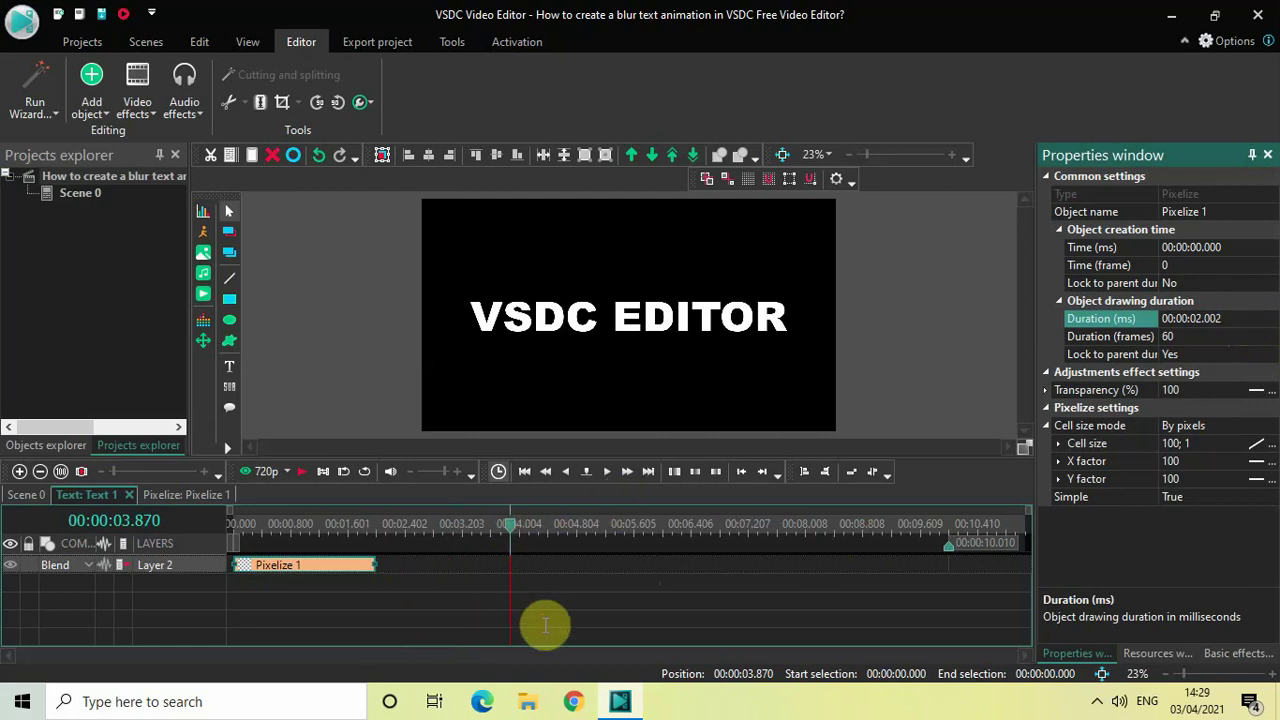
Rewind to the start and play, then stop, the preview
{"action": "key", "text": "Home"}
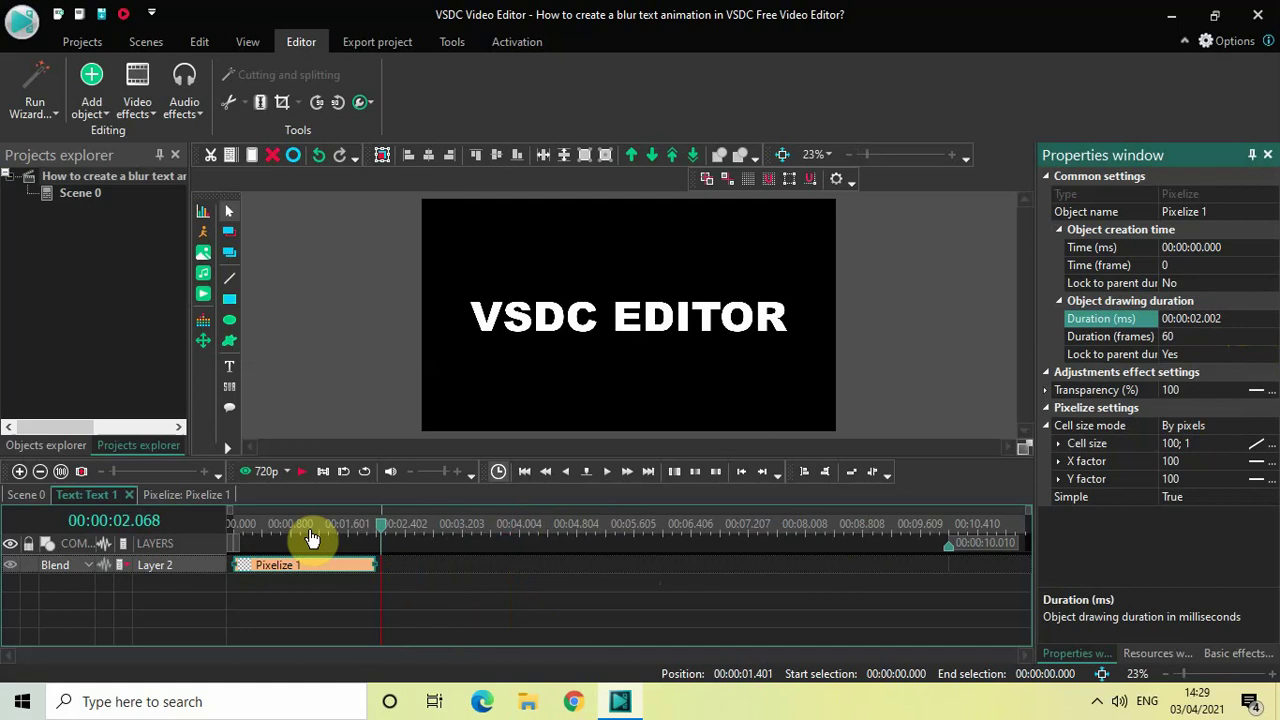
{"action": "left_click", "coordinate": [165, 540]}
{"action": "key", "text": "space"}
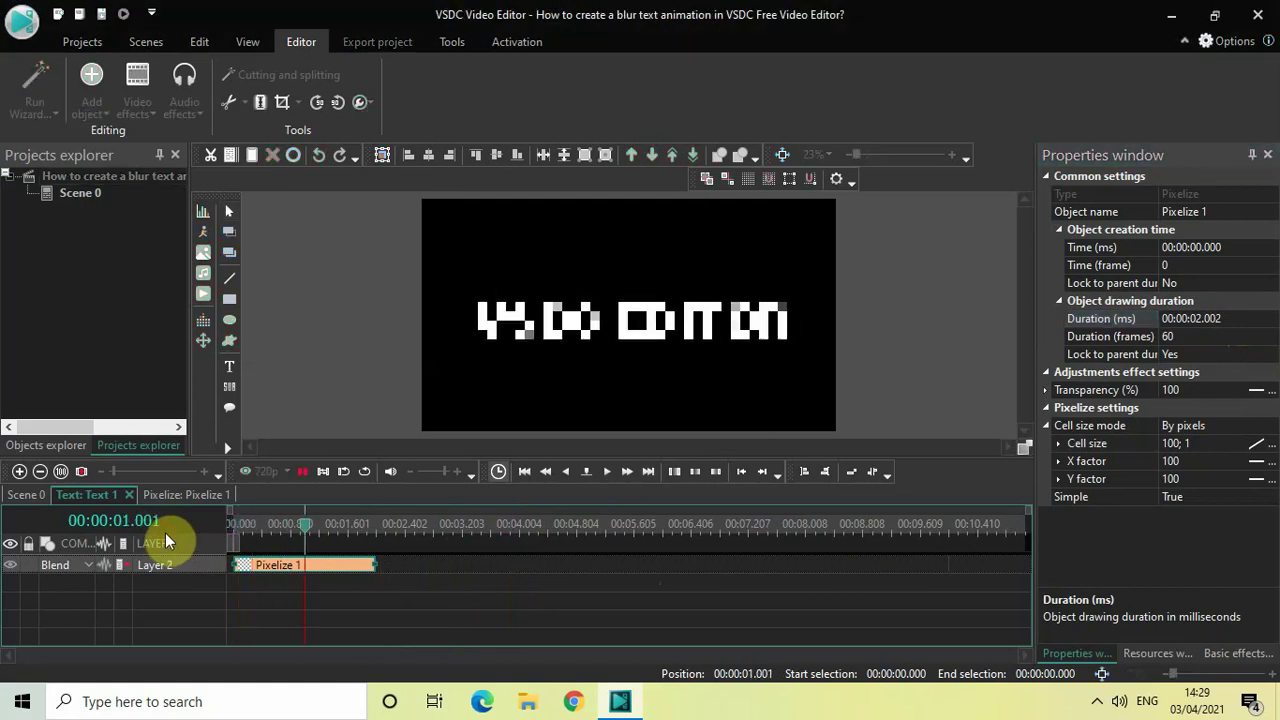
{"action": "key", "text": "space"}
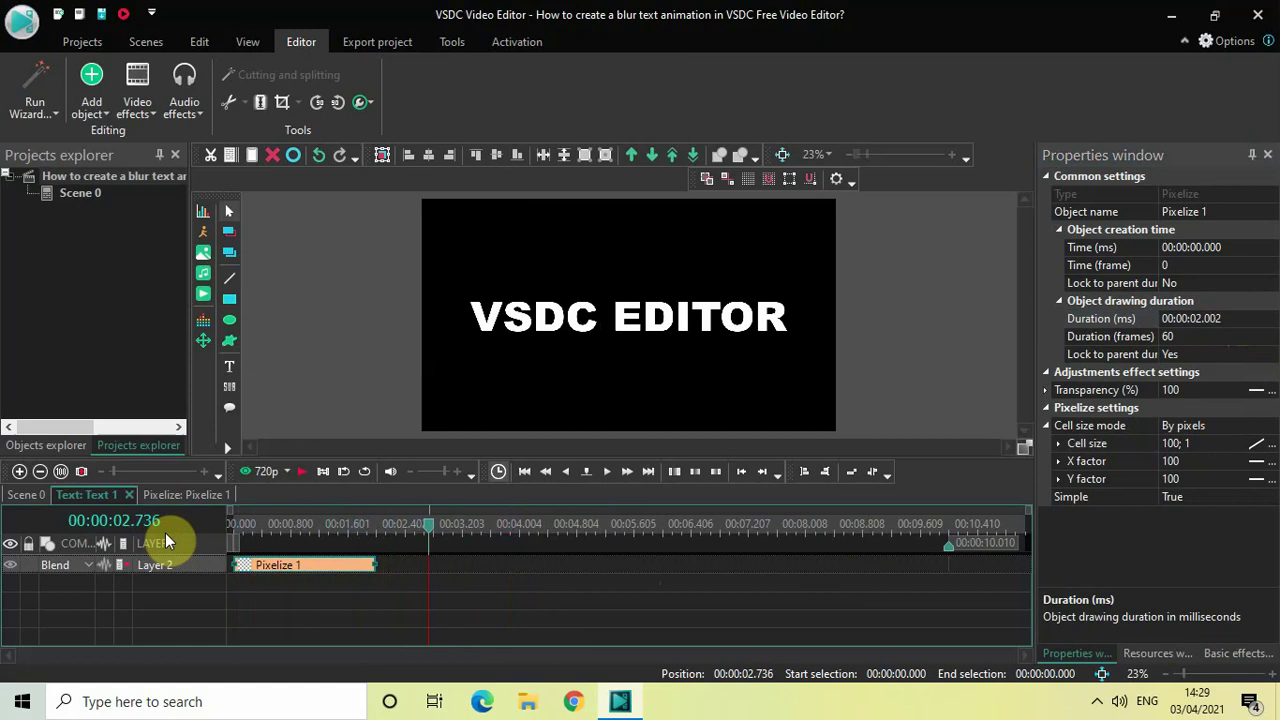
Change the Pixelize starting cell size to 50 and replay the preview from the start
{"action": "left_click", "coordinate": [1176, 443]}
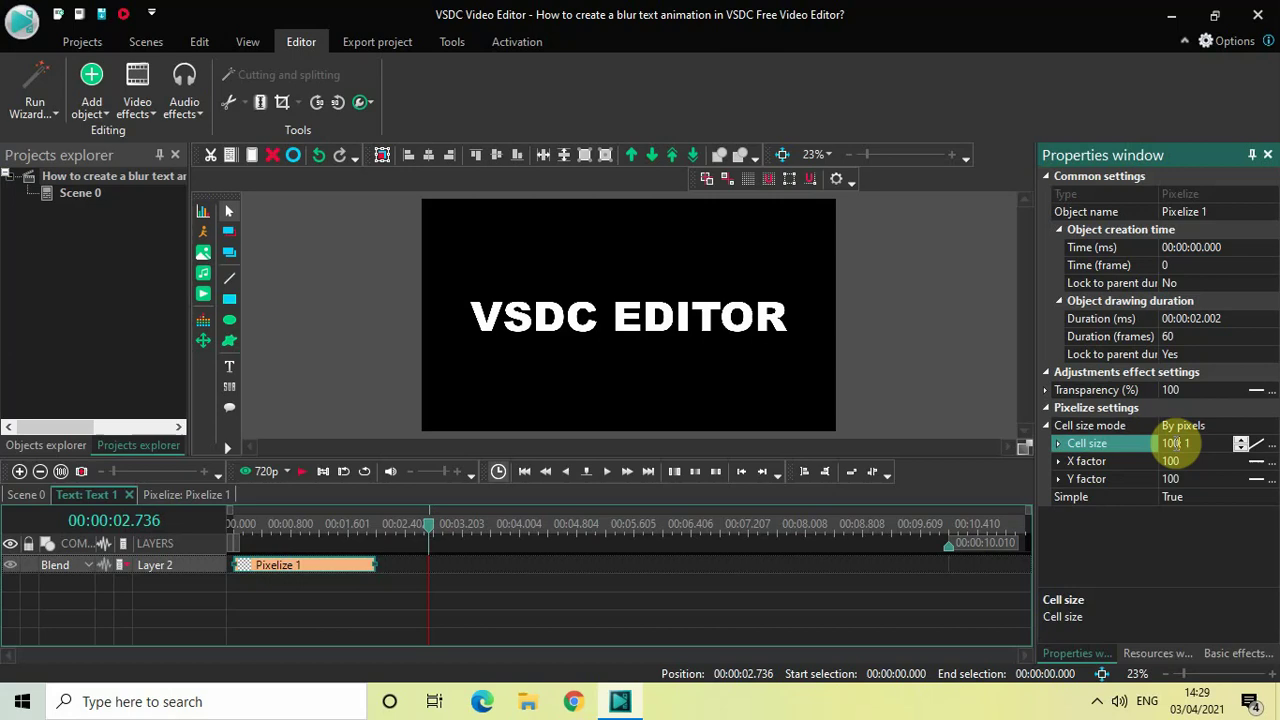
{"action": "key", "text": "BackSpace"}
{"action": "key", "text": "BackSpace"}
{"action": "key", "text": "BackSpace"}
{"action": "type", "text": "50"}
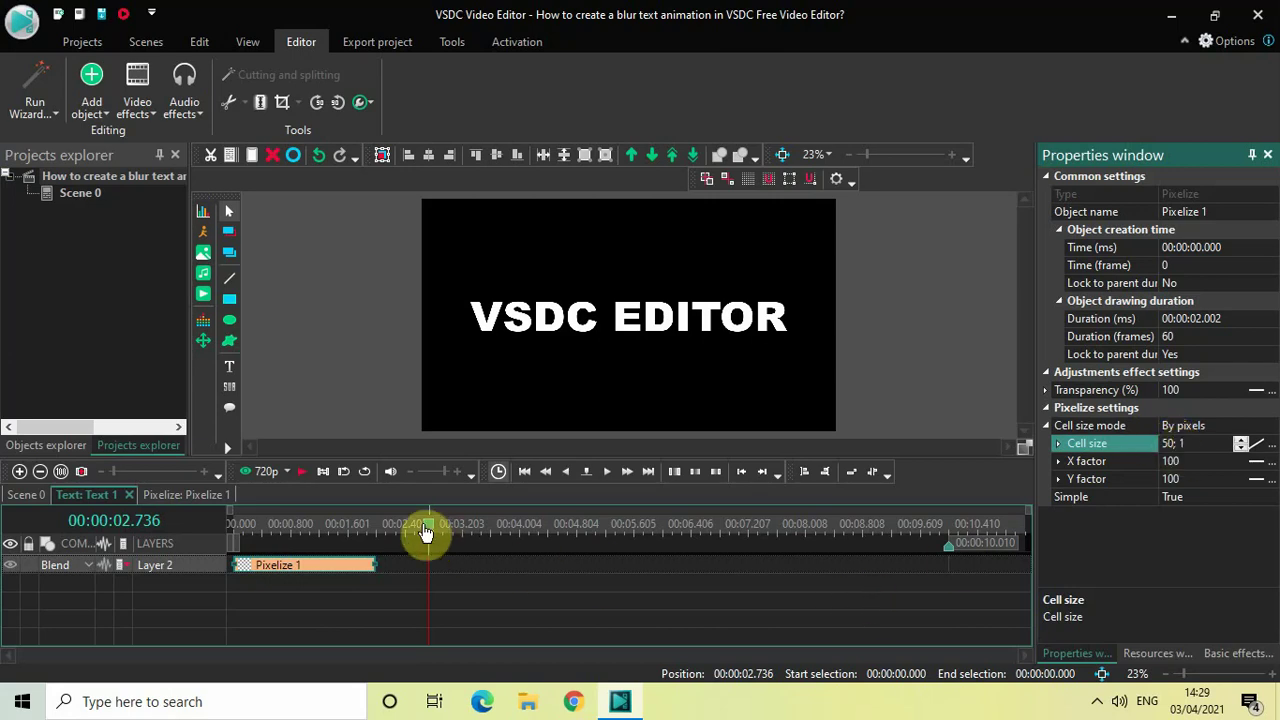
{"action": "left_click_drag", "start_coordinate": [428, 526], "coordinate": [156, 543]}
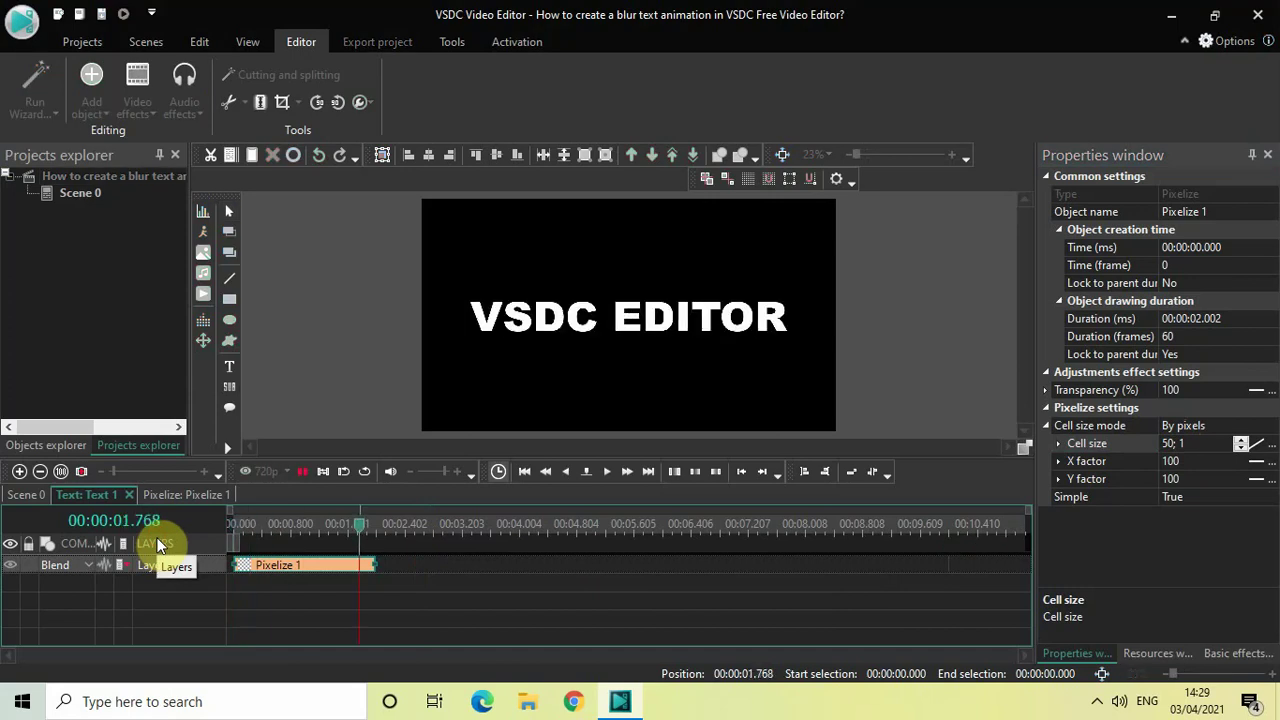
{"action": "key", "text": "space"}
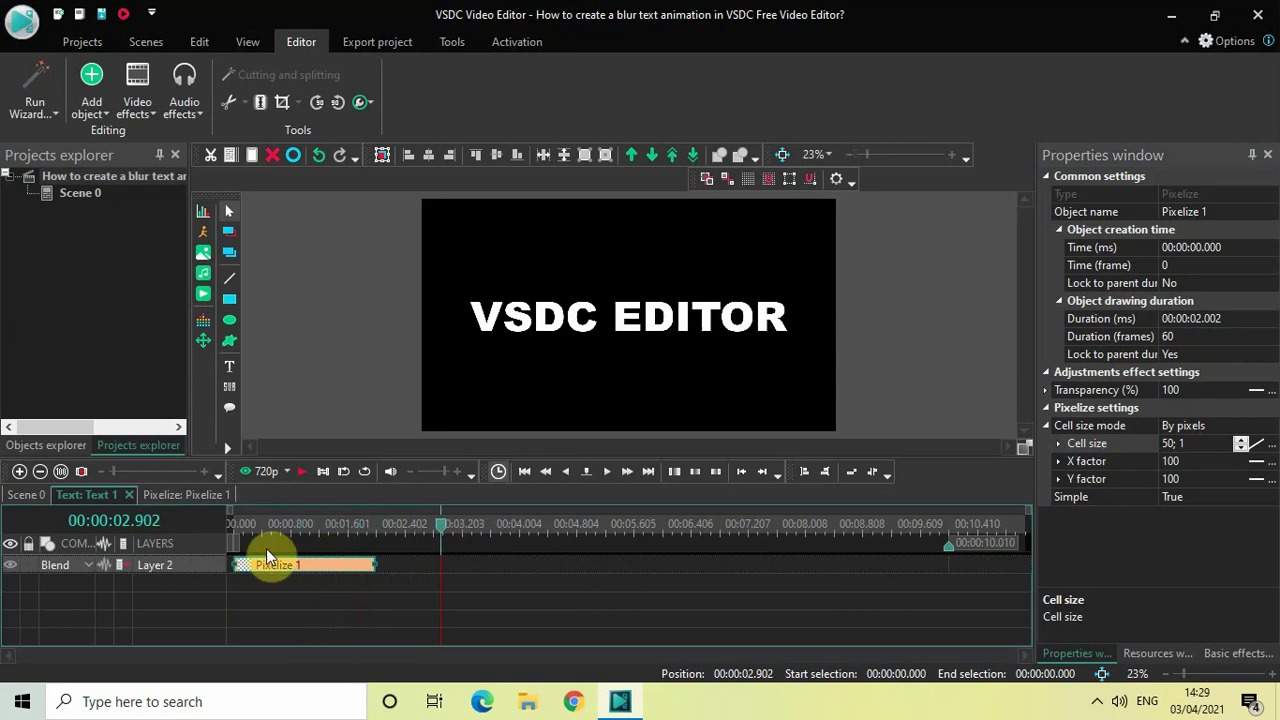
Add a one-second Fade in transparency effect to Text 1, then reselect Pixelize 1
{"action": "left_click", "coordinate": [229, 521]}
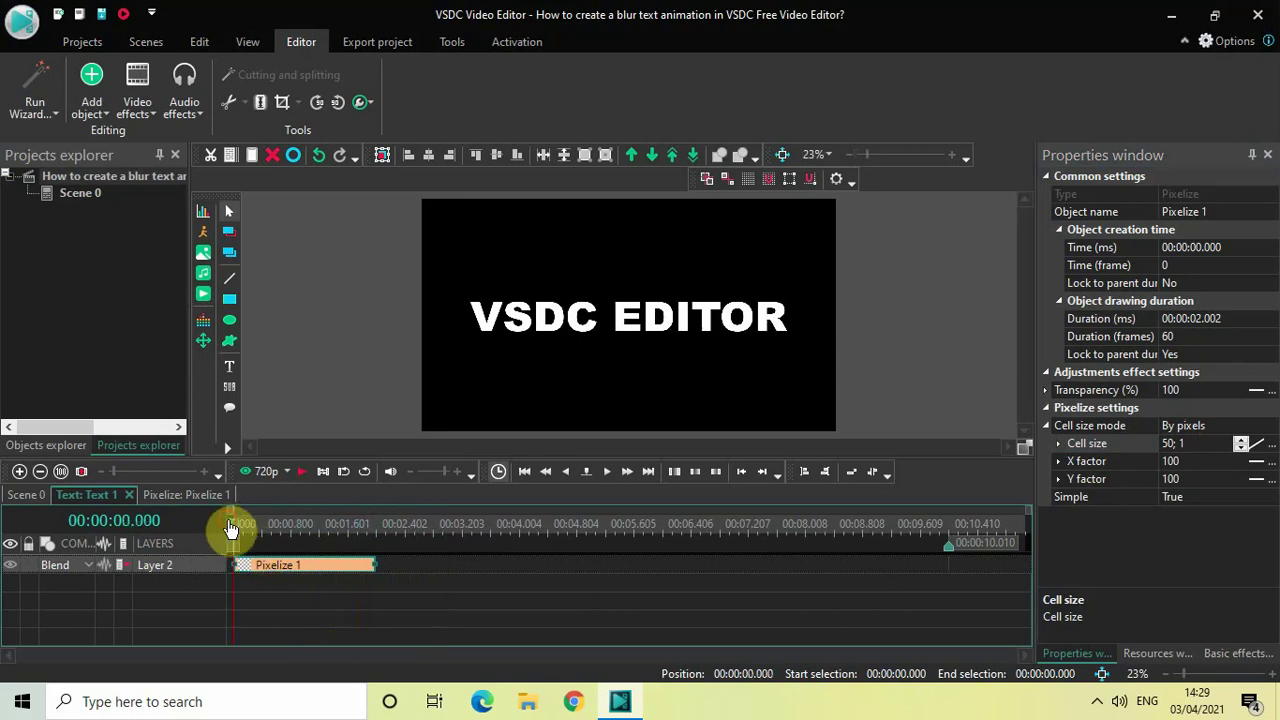
{"action": "left_click", "coordinate": [319, 604]}
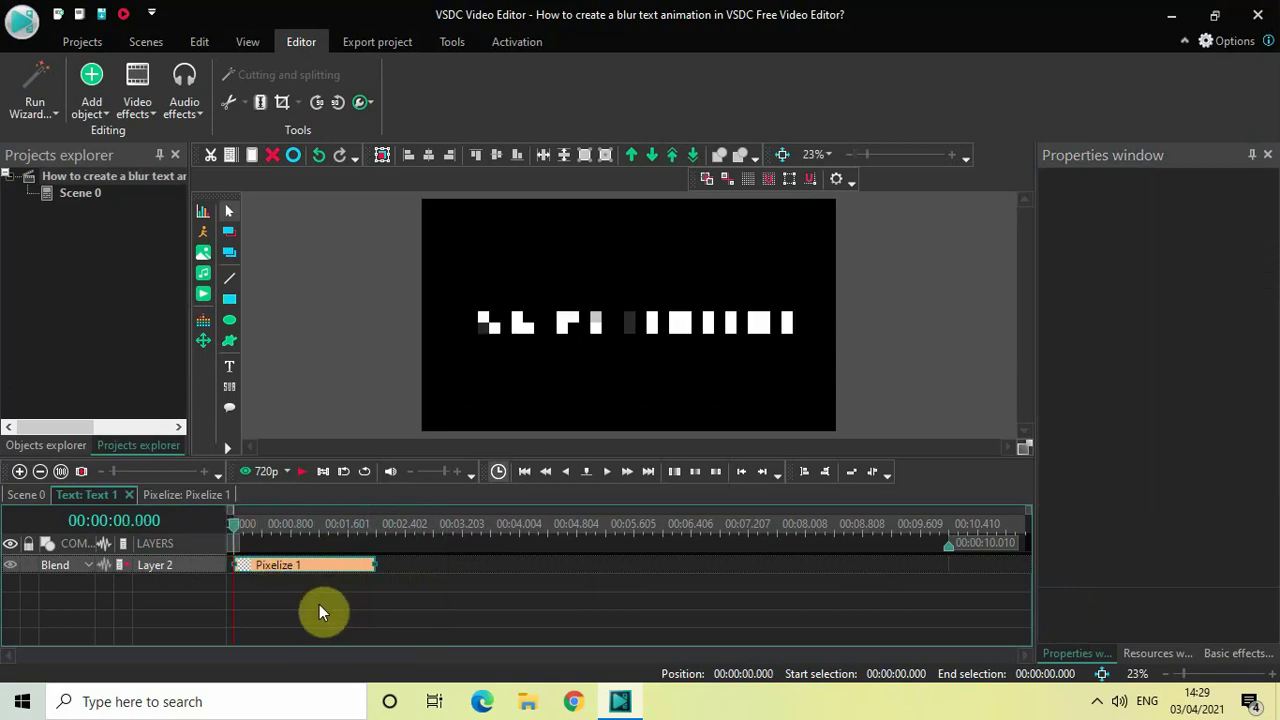
{"action": "left_click", "coordinate": [137, 88]}
{"action": "mouse_move", "coordinate": [180, 221]}
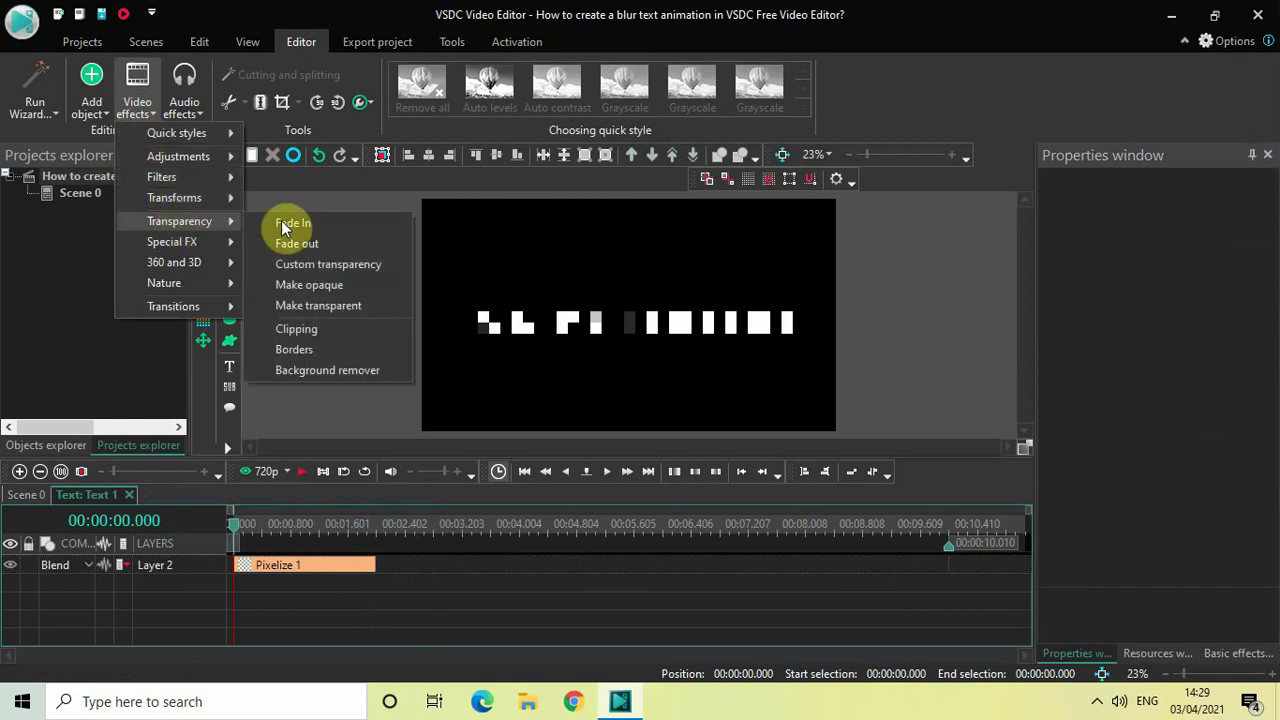
{"action": "left_click", "coordinate": [308, 220]}
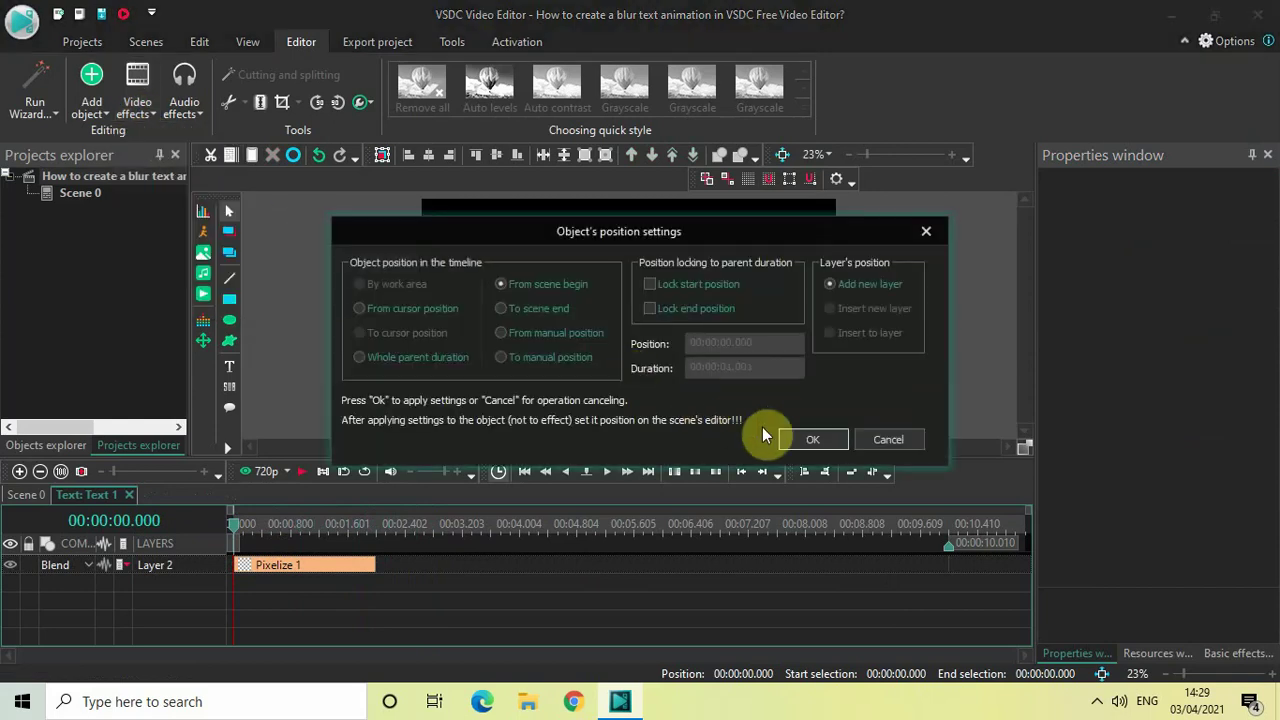
{"action": "left_click", "coordinate": [810, 440]}
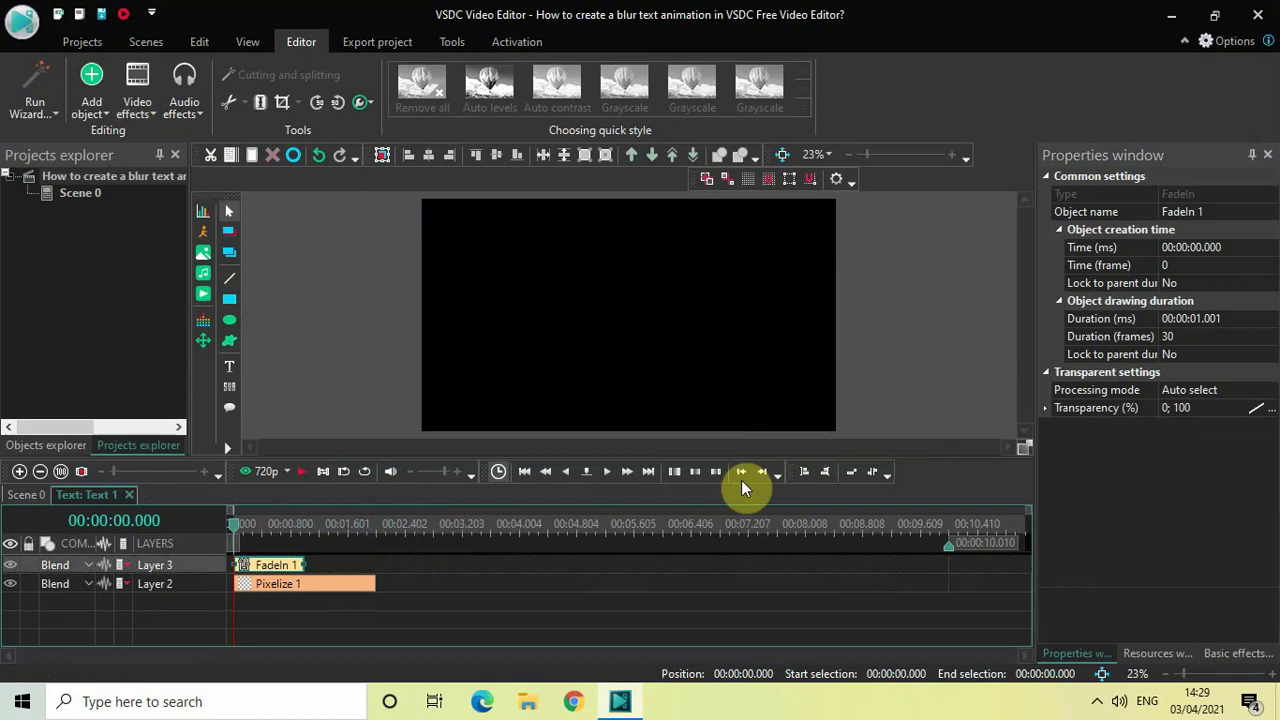
{"action": "left_click", "coordinate": [320, 596]}
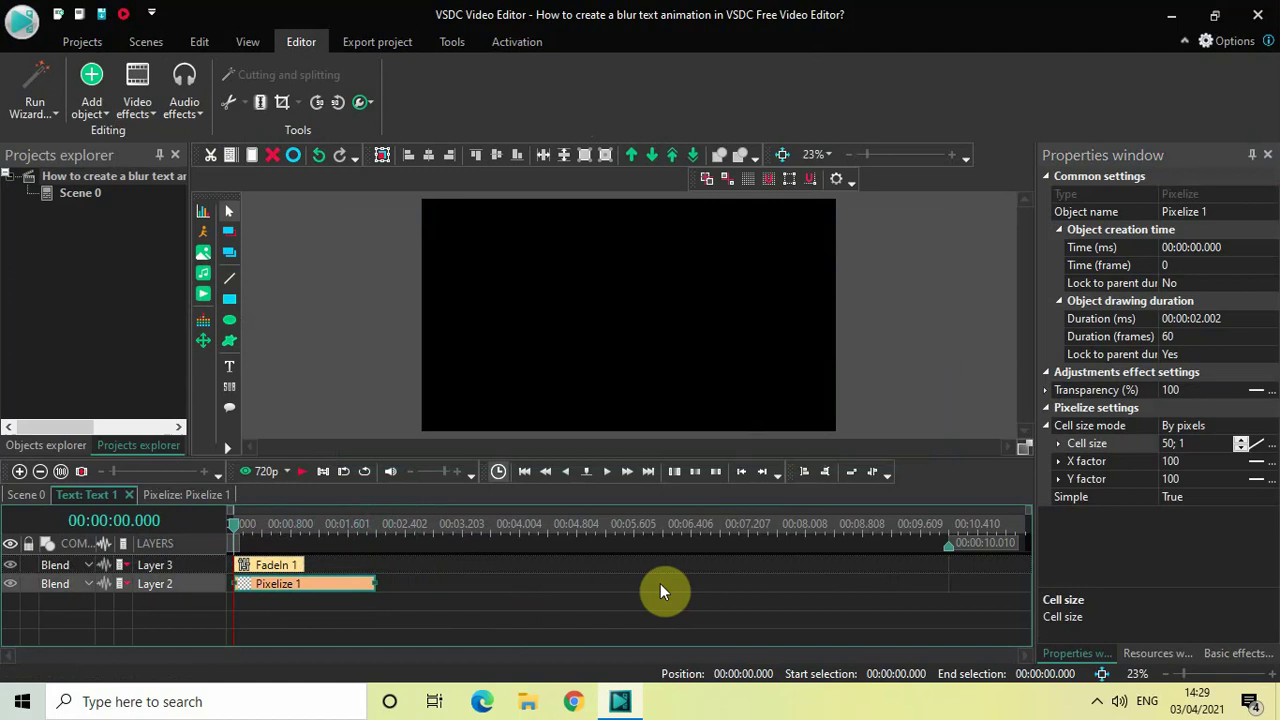
Restore the Pixelize 1 duration to 00:00:03.003 and preview the animation
{"action": "left_click", "coordinate": [1234, 319]}
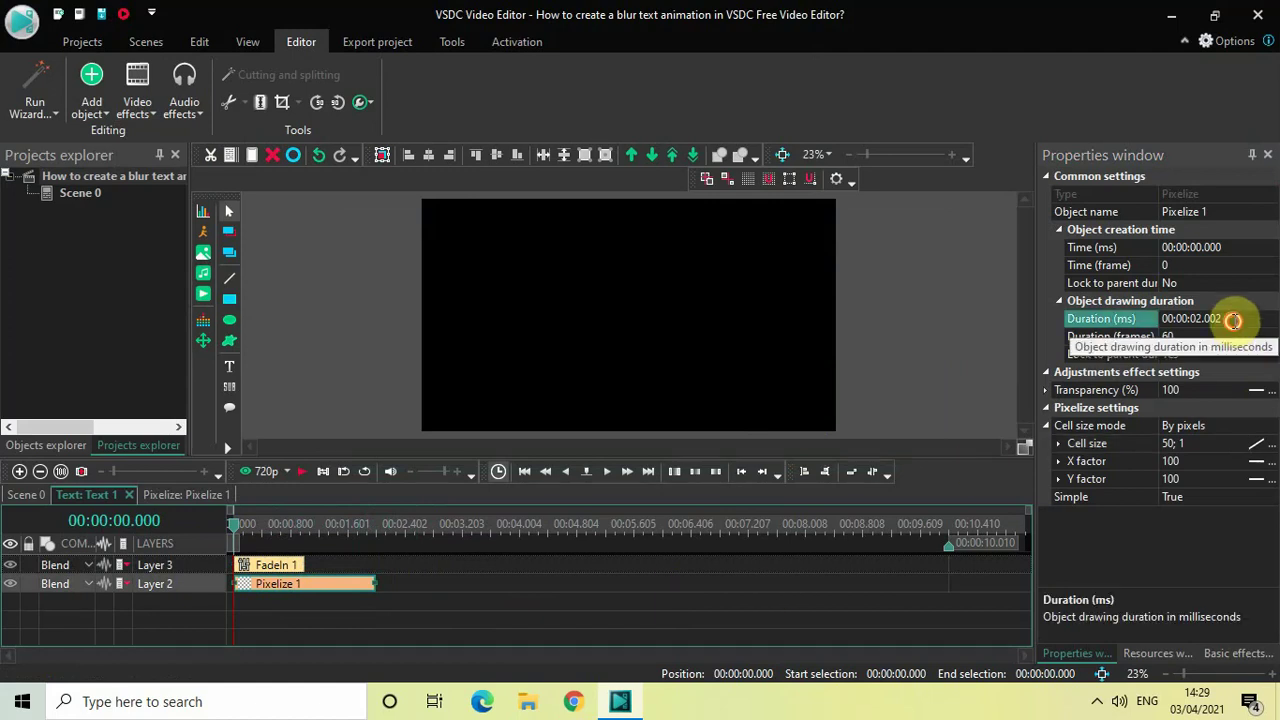
{"action": "key", "text": "BackSpace"}
{"action": "key", "text": "BackSpace"}
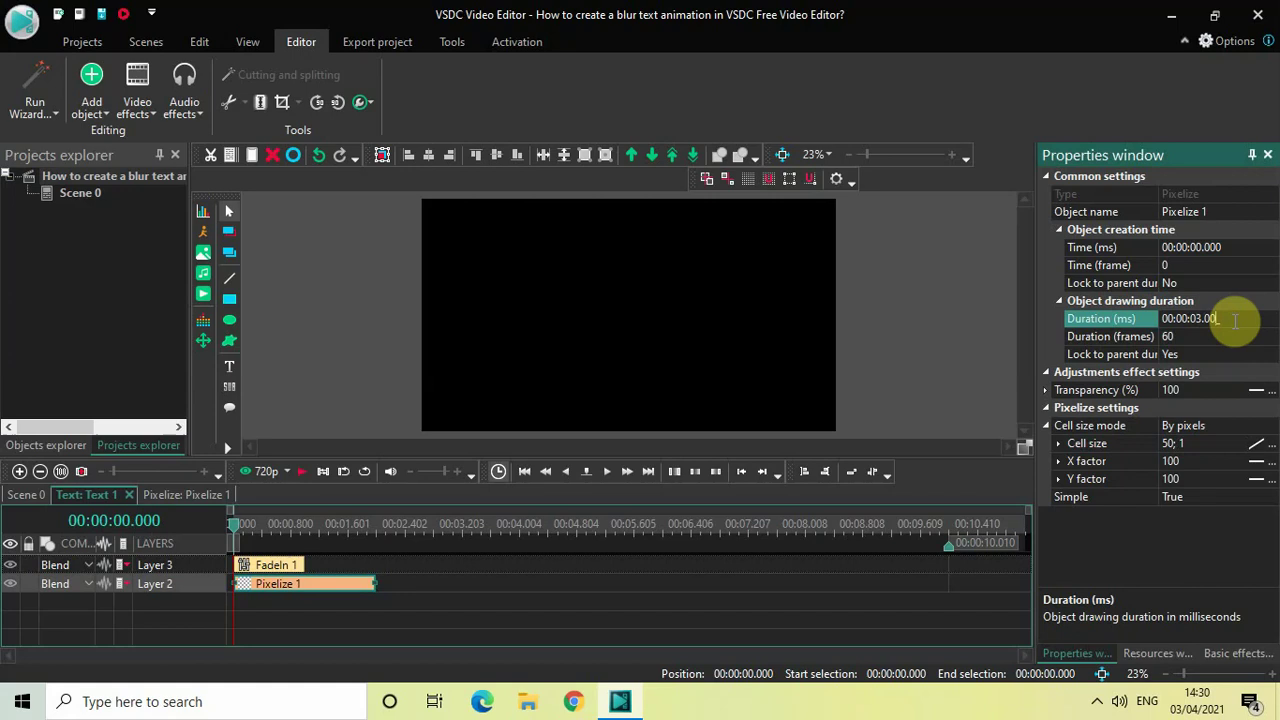
{"action": "key", "text": "Return"}
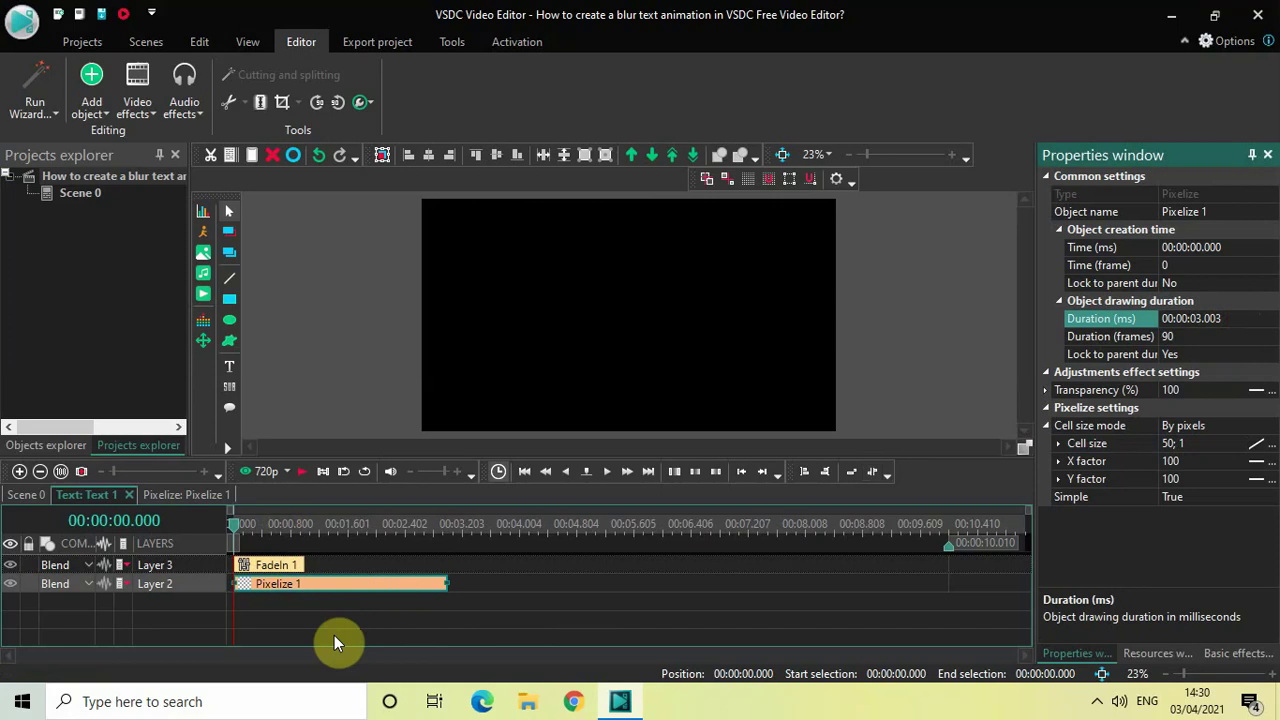
{"action": "key", "text": "space"}
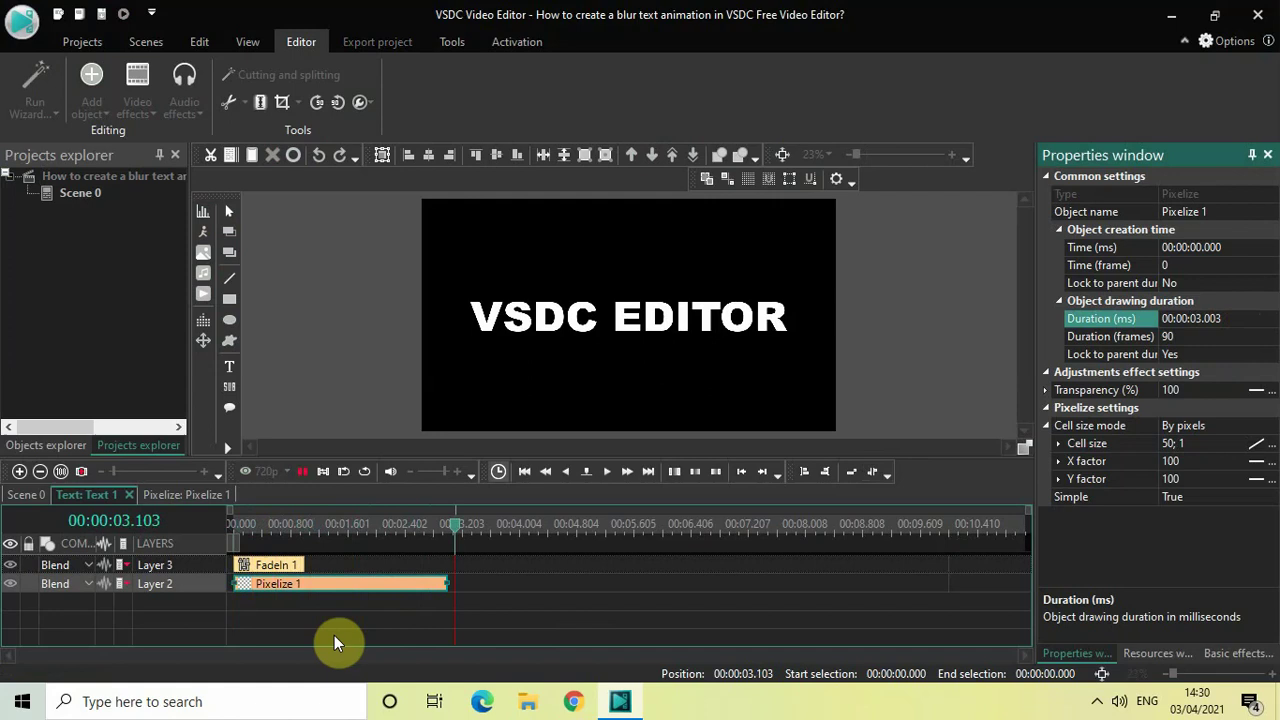
{"action": "key", "text": "space"}
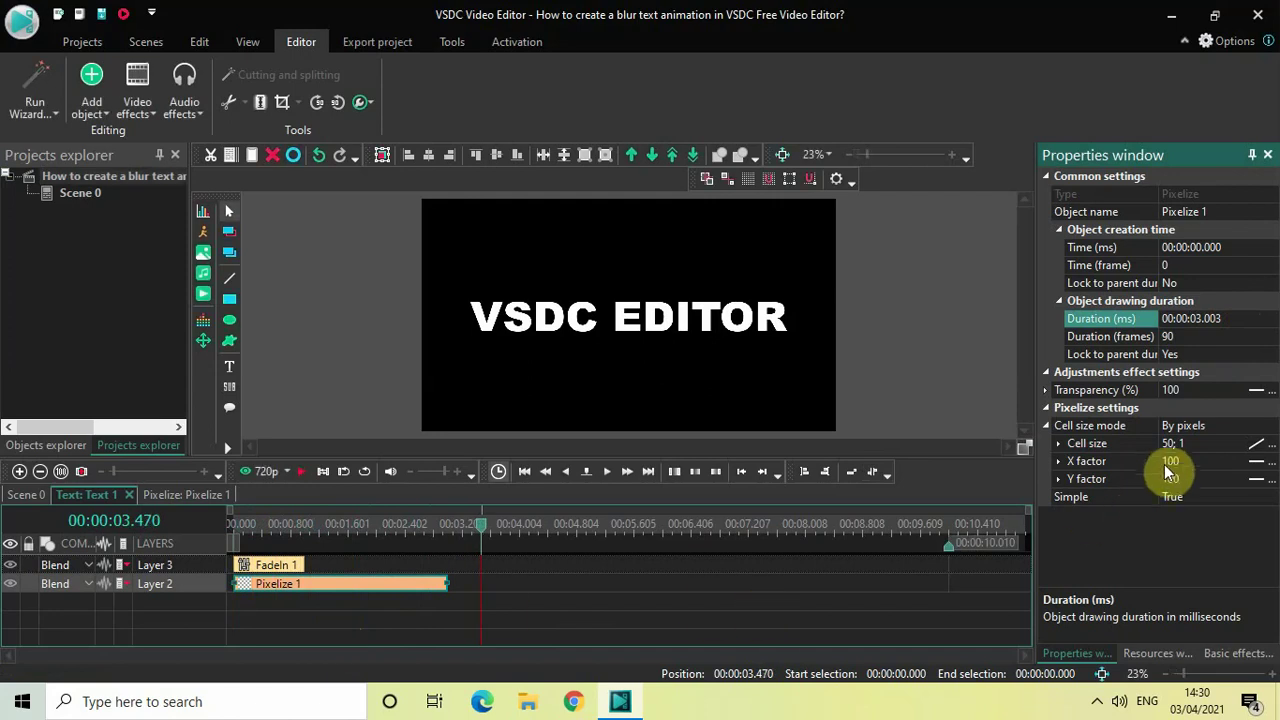
Reset the Pixelize starting cell size to 100 and replay the preview from the start
{"action": "left_click", "coordinate": [1173, 446]}
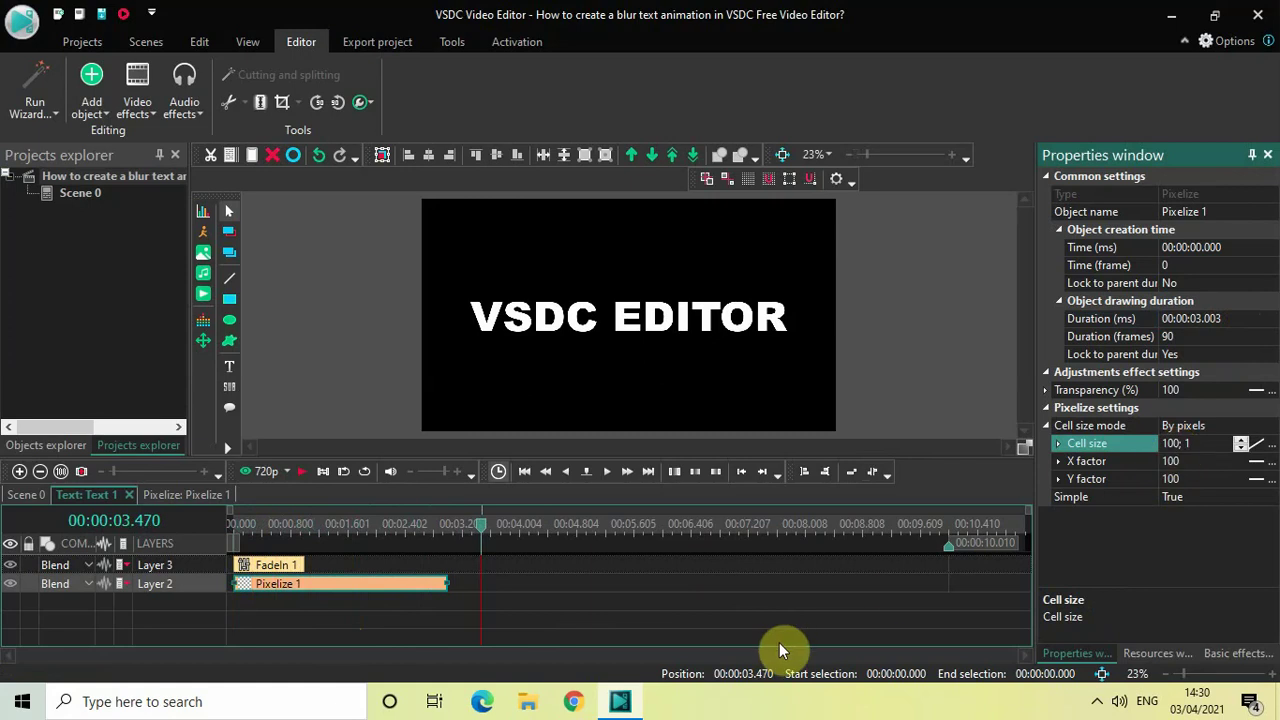
{"action": "left_click_drag", "start_coordinate": [485, 535], "coordinate": [189, 535]}
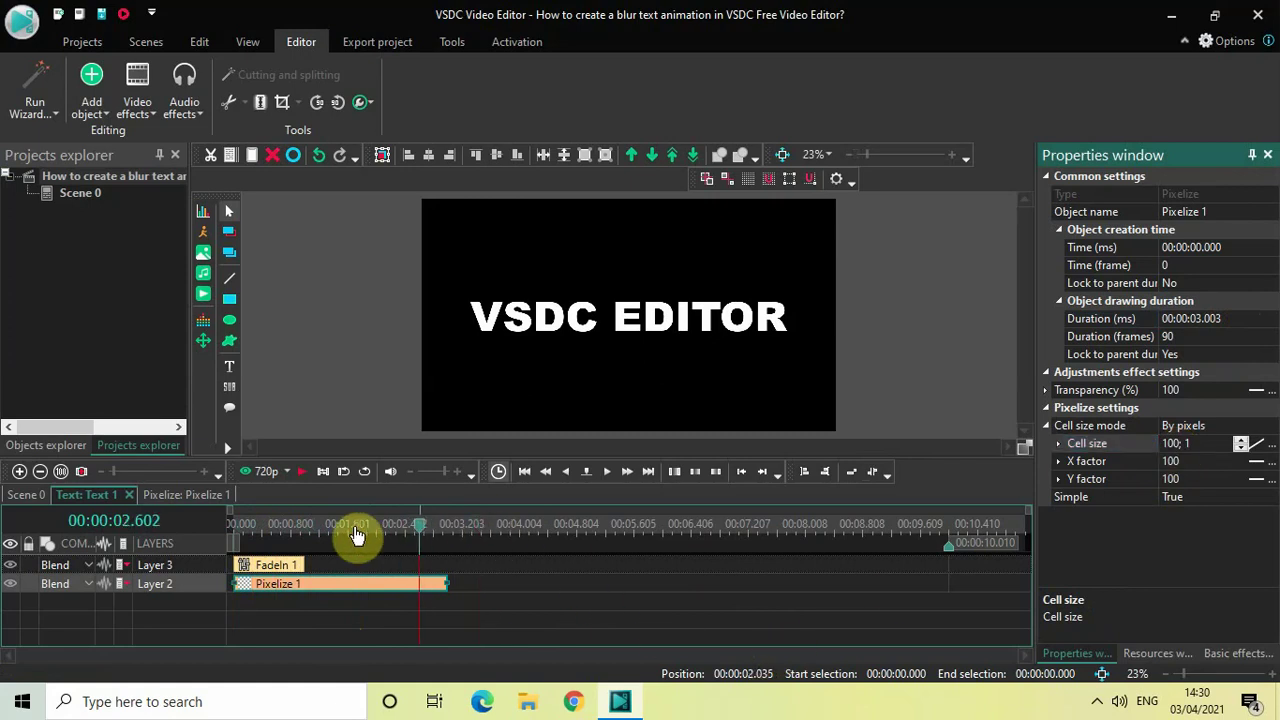
{"action": "key", "text": "space"}
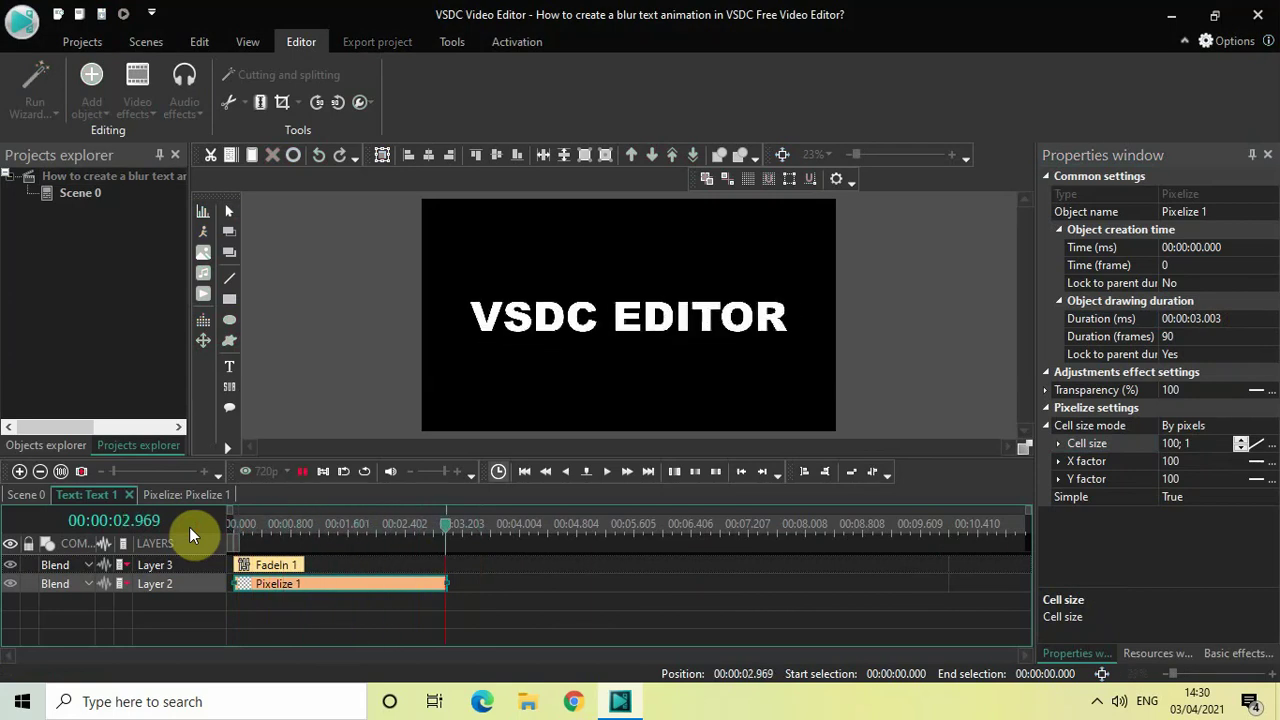
{"action": "key", "text": "space"}
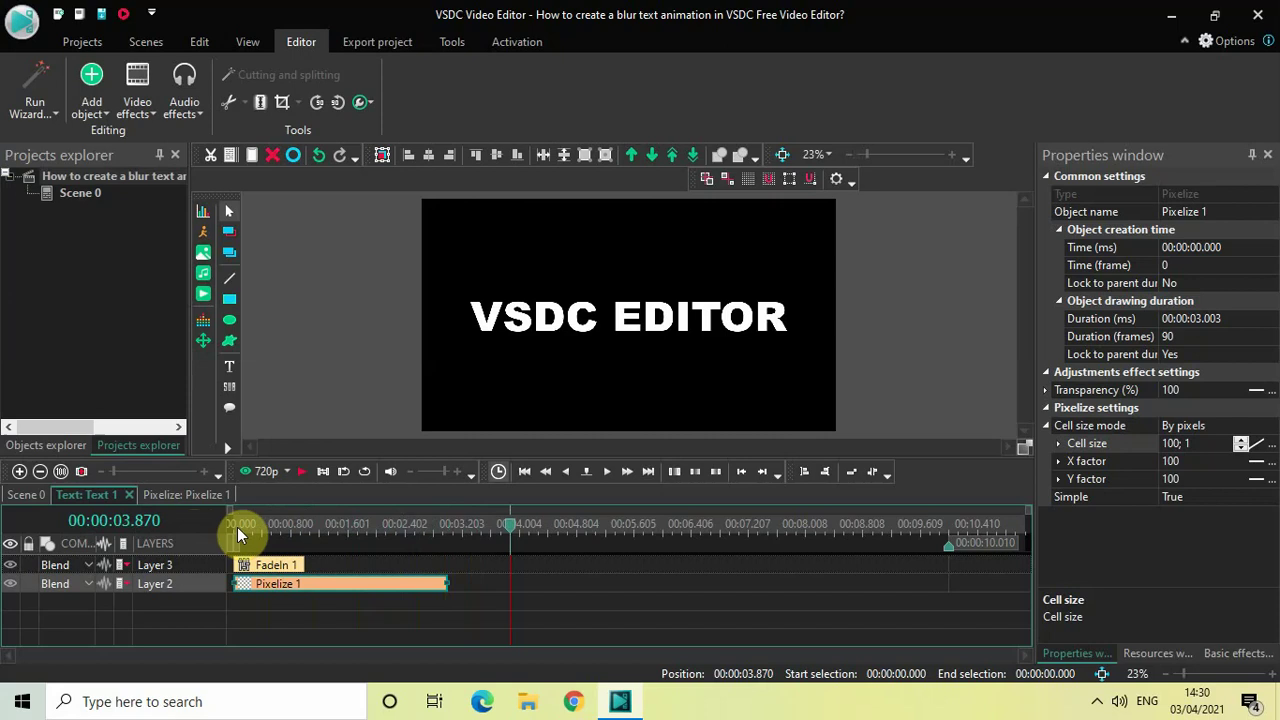
{"action": "left_click", "coordinate": [233, 525]}
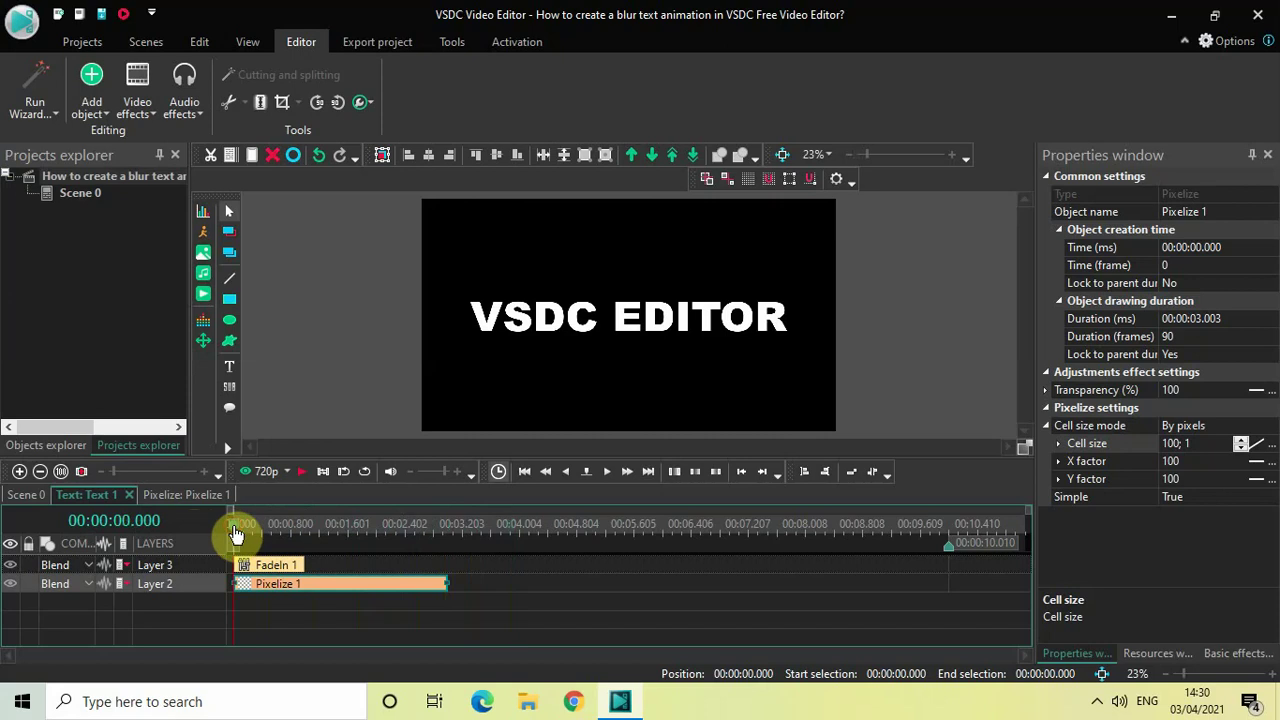
{"action": "left_click", "coordinate": [265, 473]}
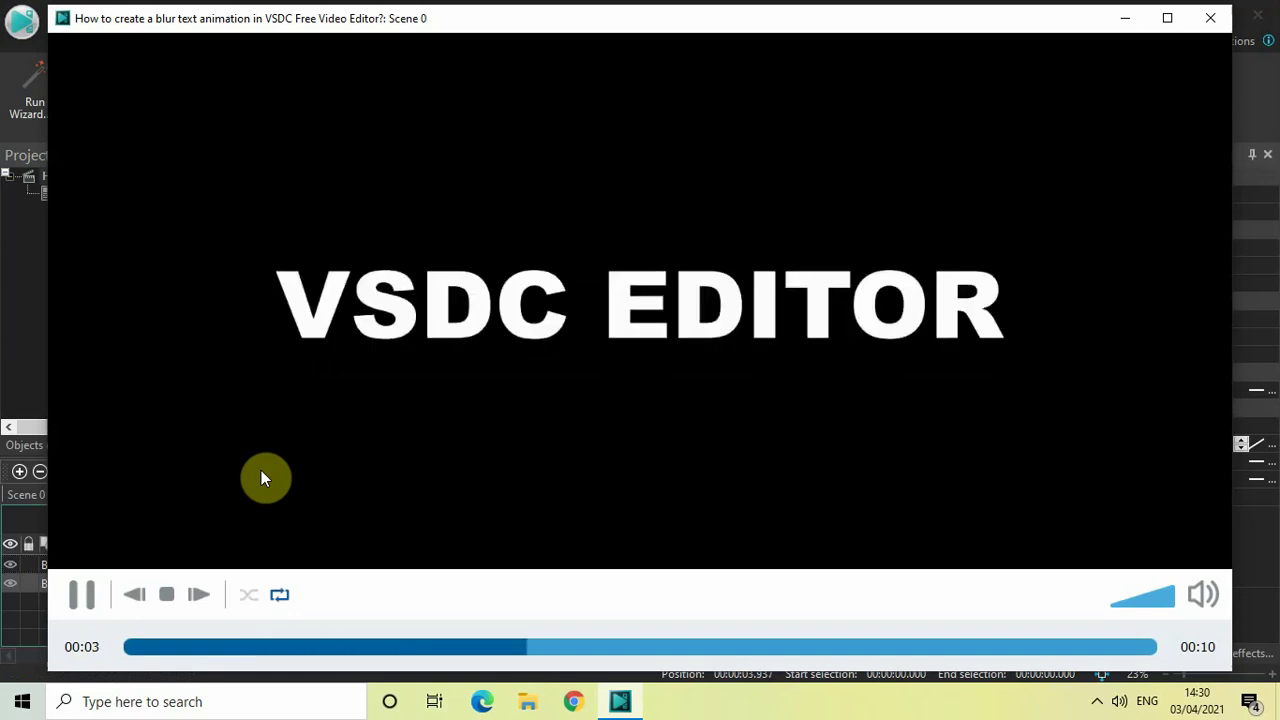
{"action": "key", "text": "space"}
{"action": "left_click", "coordinate": [1219, 25]}
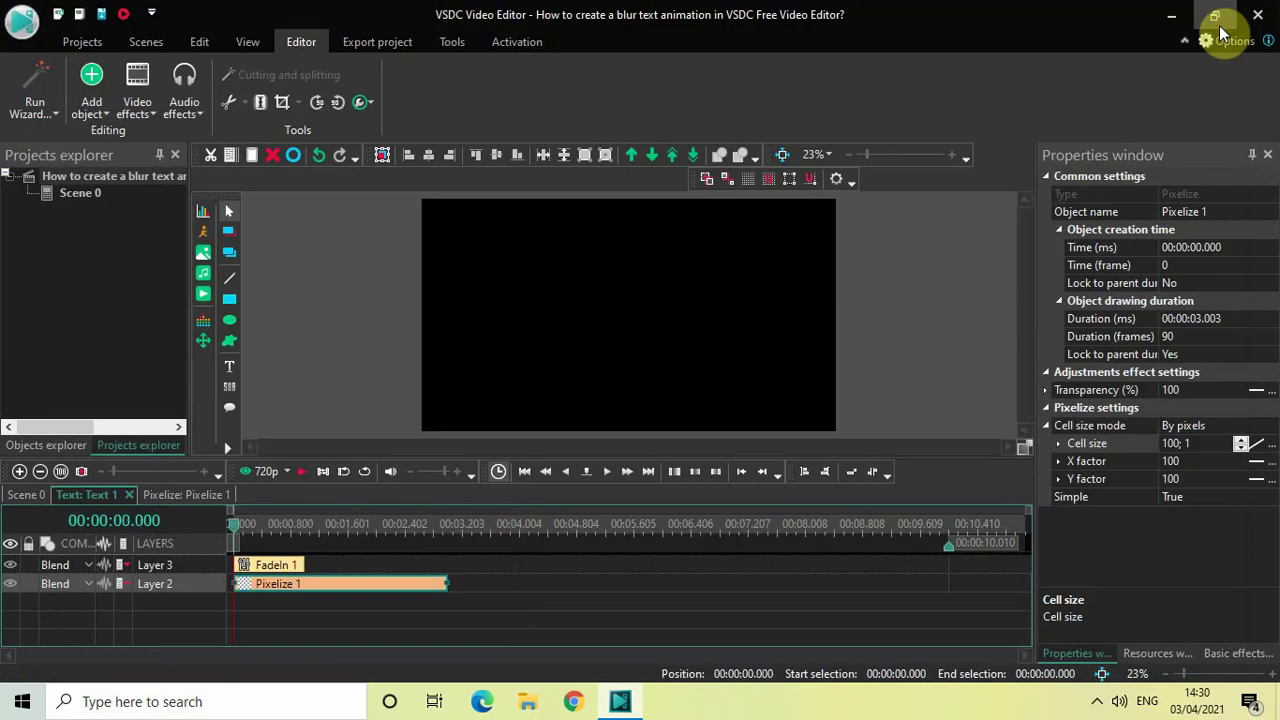